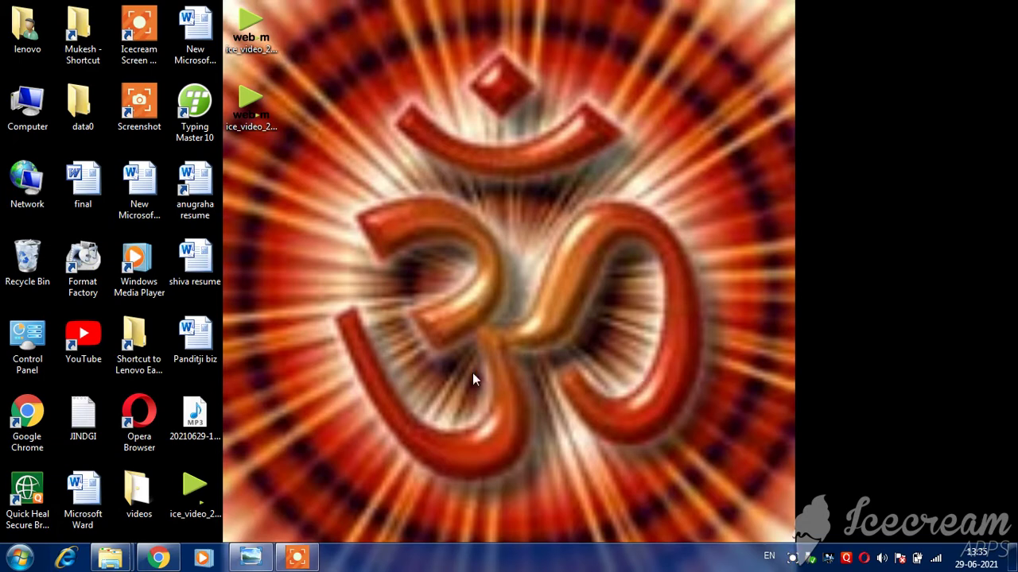
- Launch Microsoft PowerPoint 2010 from the Start menu
{"action": "left_click", "coordinate": [19, 557]}
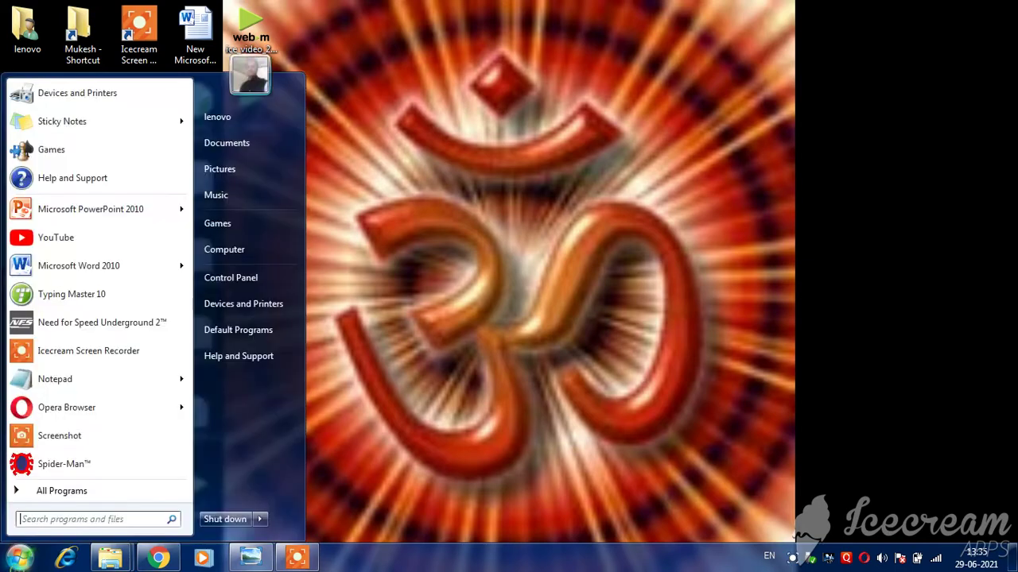
{"action": "left_click", "coordinate": [87, 210]}
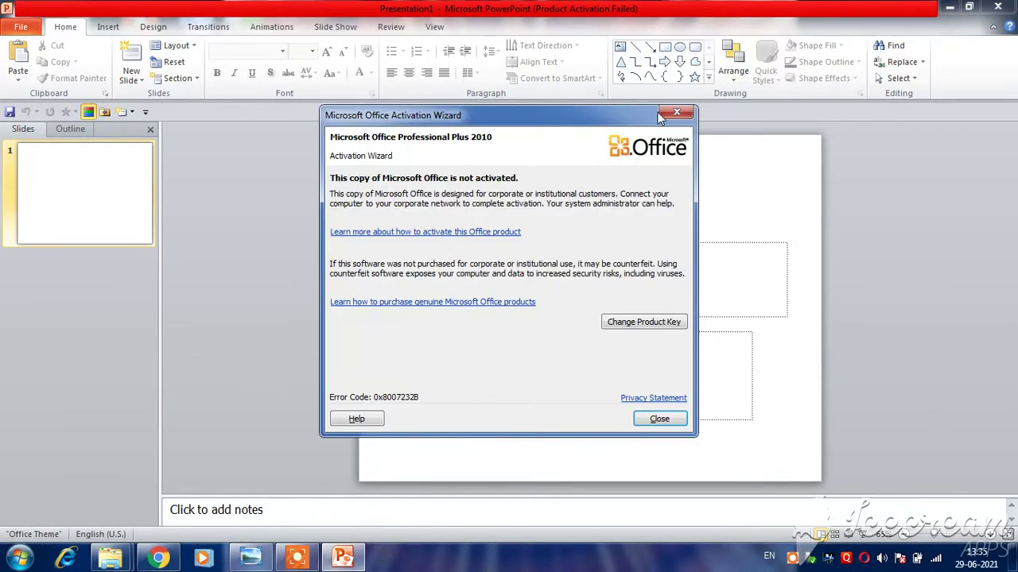
- Dismiss the Office activation notice and switch slide 1 to the Blank layout
{"action": "left_click", "coordinate": [676, 114]}
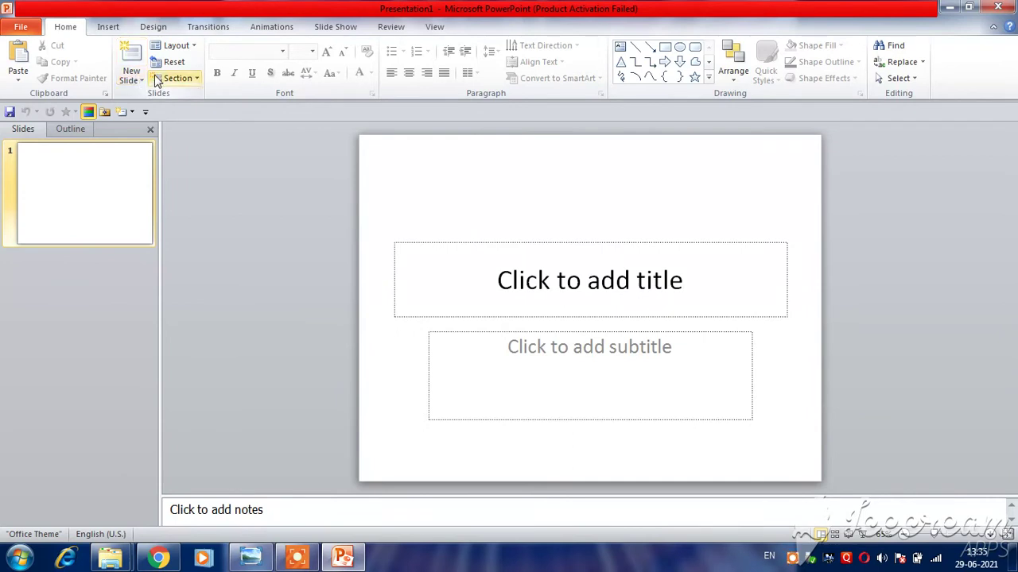
{"action": "left_click", "coordinate": [194, 46]}
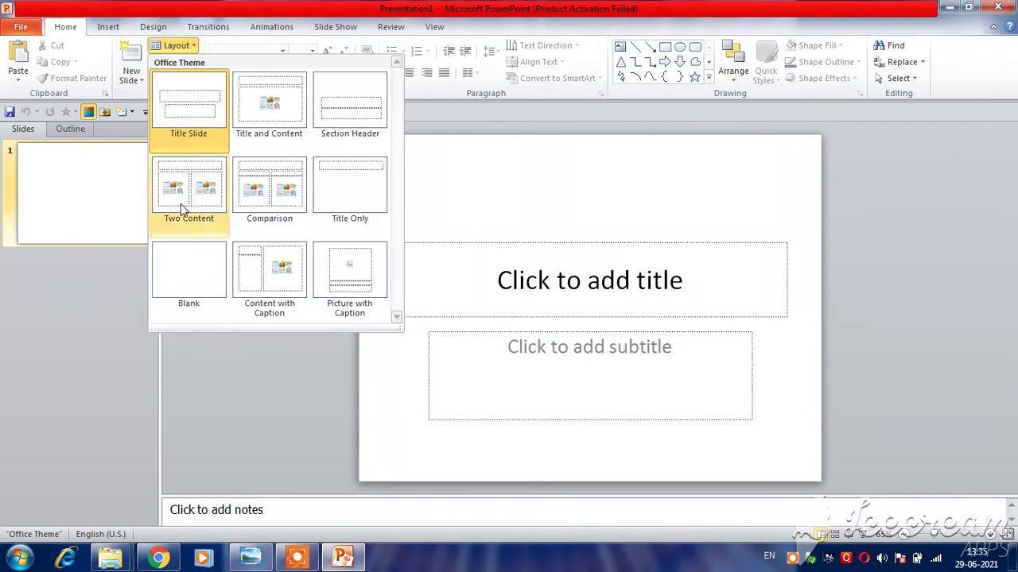
{"action": "left_click", "coordinate": [181, 260]}
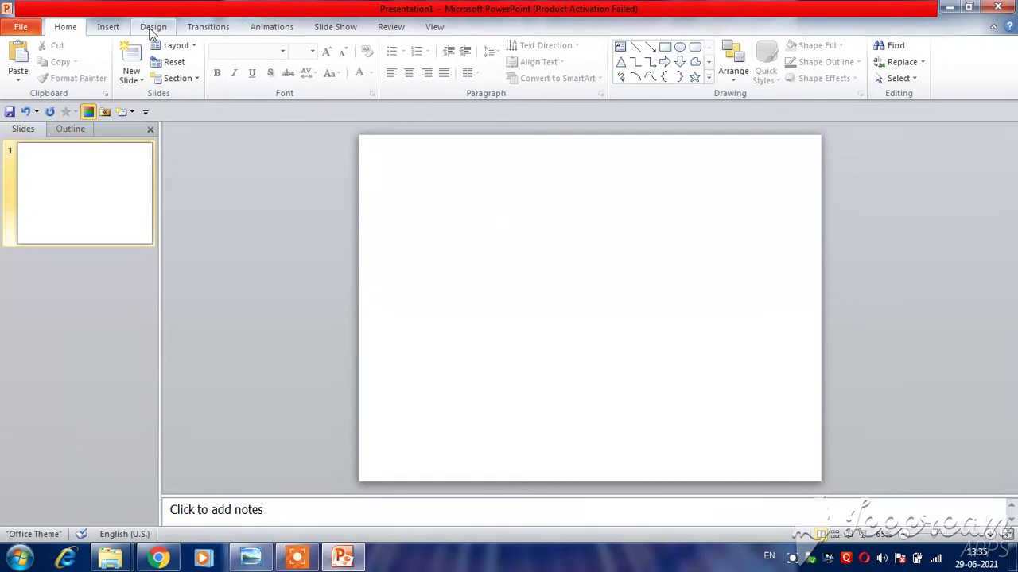
- Look through the ribbon tabs and finish on the Insert tab
{"action": "left_click", "coordinate": [104, 27]}
{"action": "left_click", "coordinate": [156, 27]}
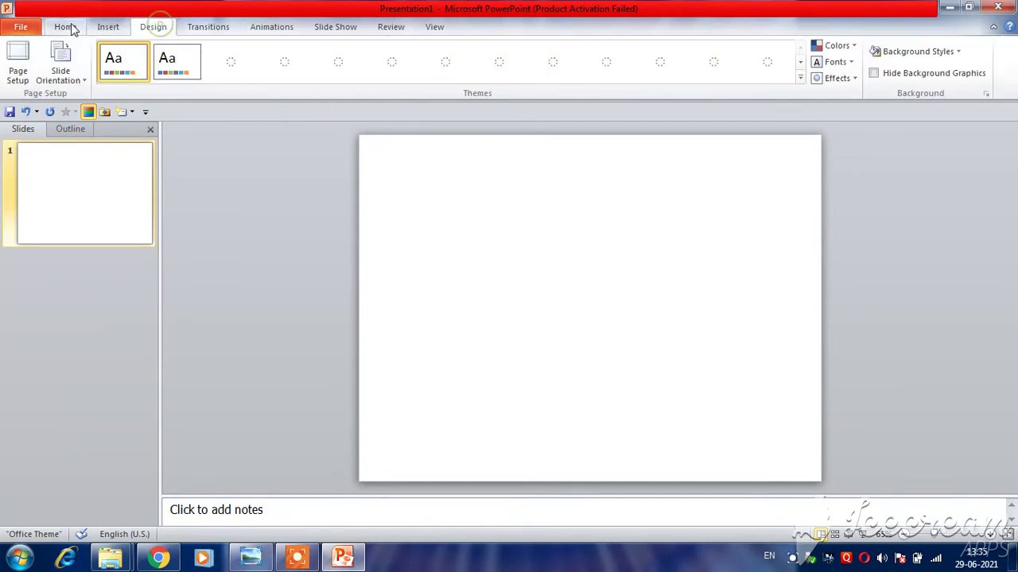
{"action": "left_click", "coordinate": [68, 27]}
{"action": "left_click", "coordinate": [119, 27]}
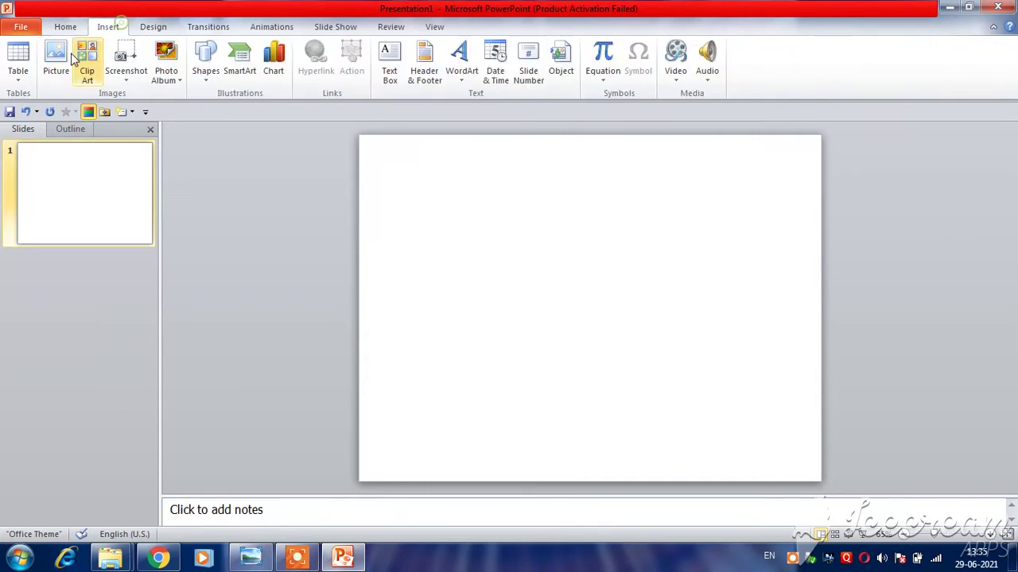
- Insert the garden background-scene image from the Downloads folder onto slide 1
{"action": "left_click", "coordinate": [51, 70]}
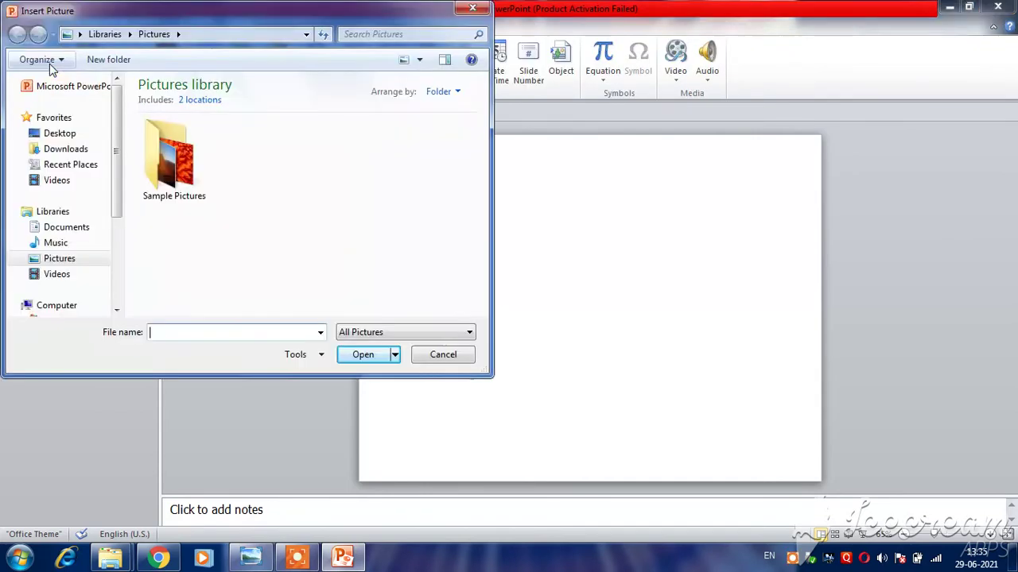
{"action": "left_click", "coordinate": [81, 120]}
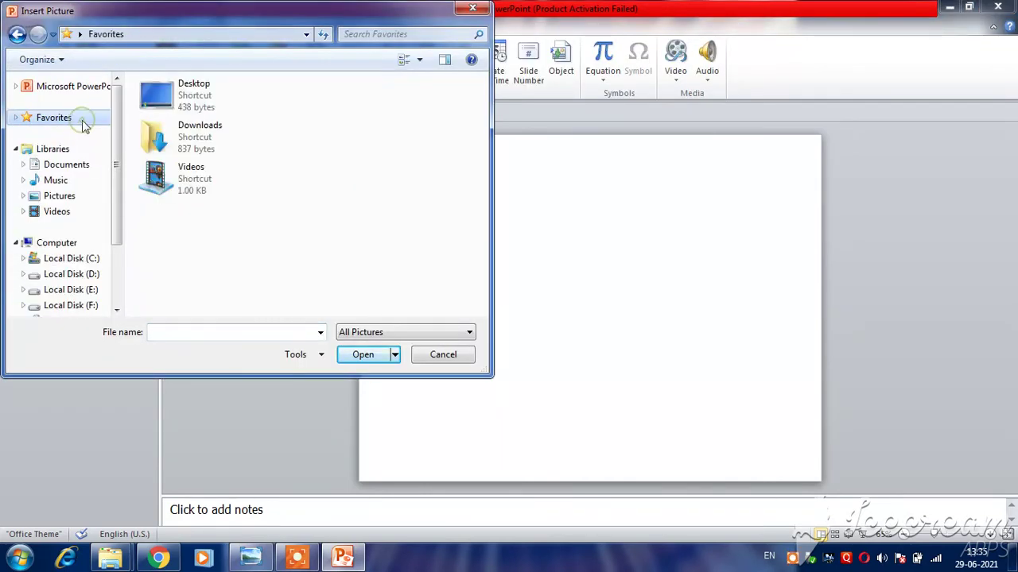
{"action": "left_click", "coordinate": [192, 140]}
{"action": "double_click", "coordinate": [192, 139]}
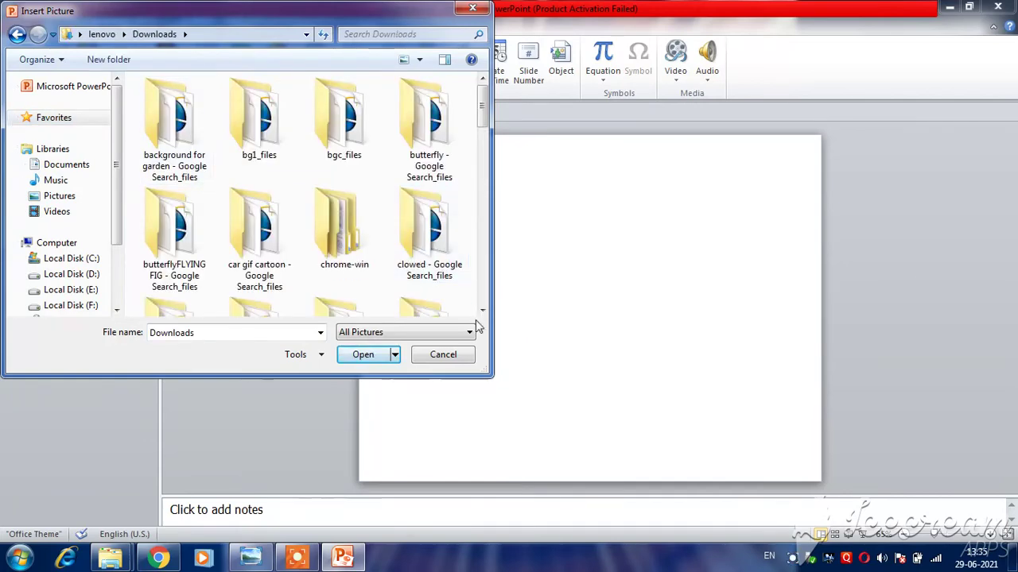
{"action": "scroll", "coordinate": [483, 311], "scroll_direction": "down", "scroll_amount": 5}
{"action": "scroll", "coordinate": [482, 311], "scroll_direction": "down", "scroll_amount": 3}
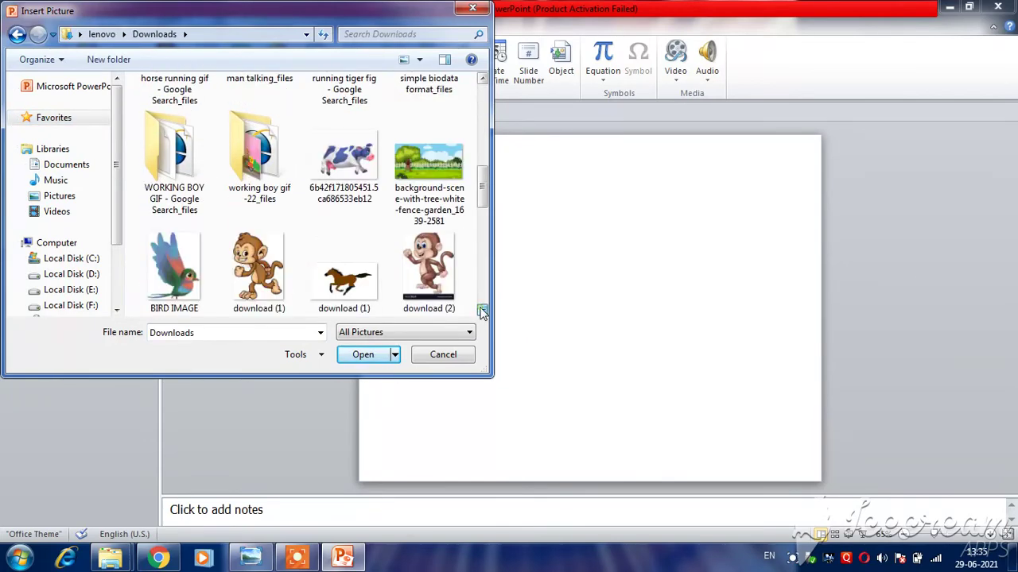
{"action": "left_click", "coordinate": [421, 165]}
{"action": "double_click", "coordinate": [421, 164]}
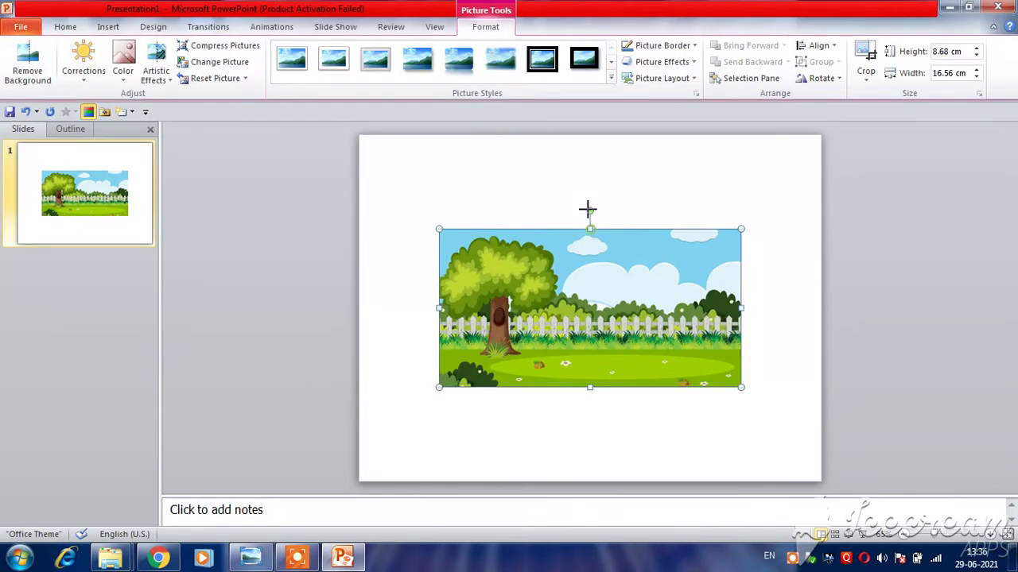
- Stretch the garden picture to the slide's top, bottom, left and right edges, about 20.6 × 28.2 cm
{"action": "left_click_drag", "start_coordinate": [589, 229], "coordinate": [587, 125]}
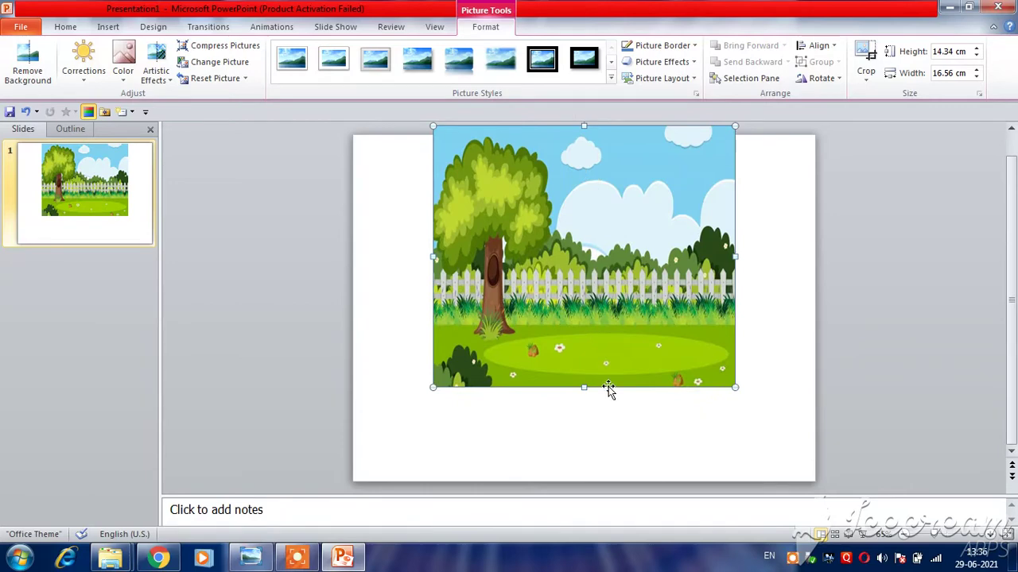
{"action": "left_click_drag", "start_coordinate": [583, 388], "coordinate": [586, 501]}
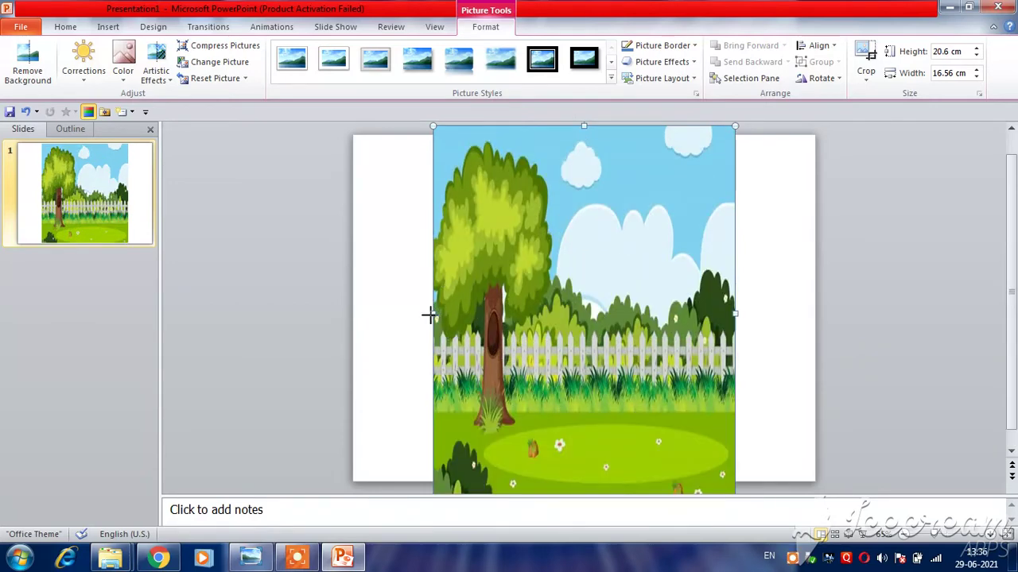
{"action": "left_click_drag", "start_coordinate": [429, 316], "coordinate": [321, 314]}
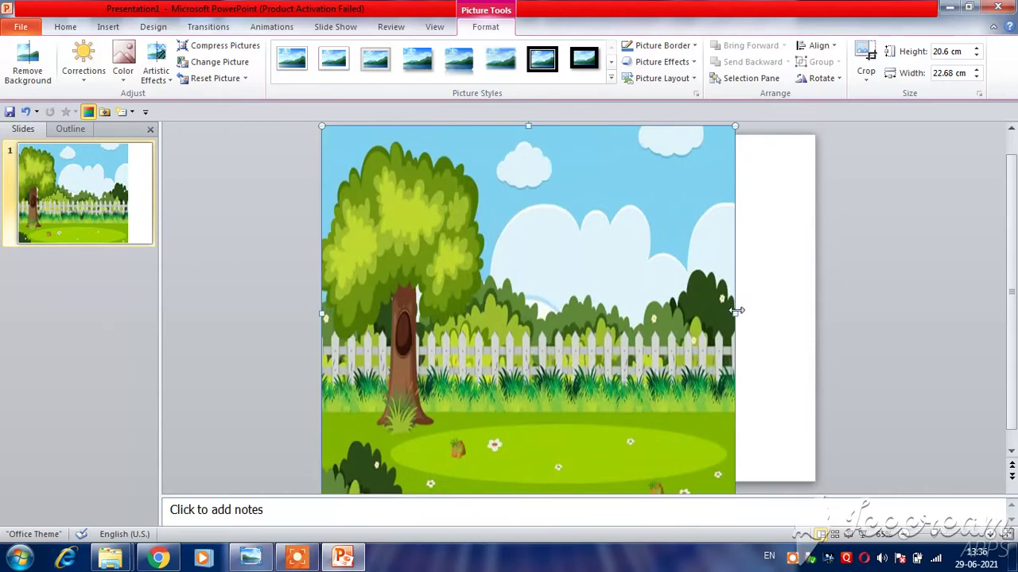
{"action": "left_click_drag", "start_coordinate": [735, 314], "coordinate": [835, 314]}
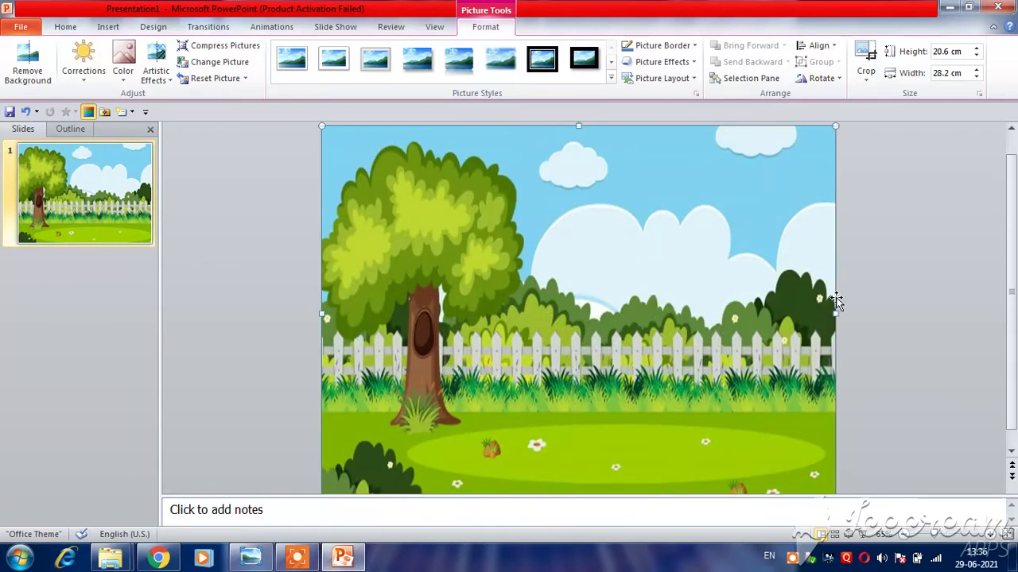
{"action": "left_click", "coordinate": [218, 232]}
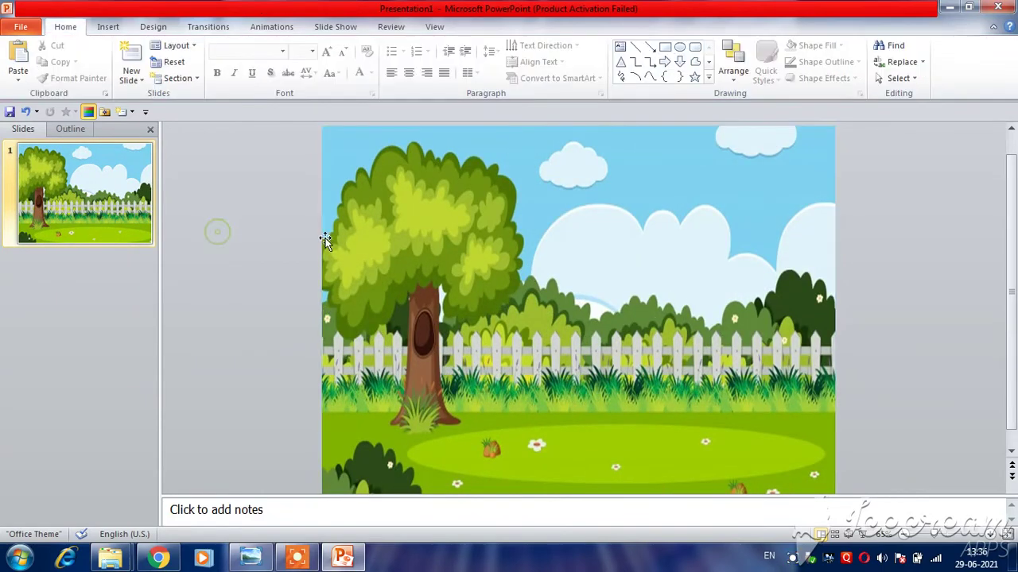
{"action": "left_click", "coordinate": [153, 27]}
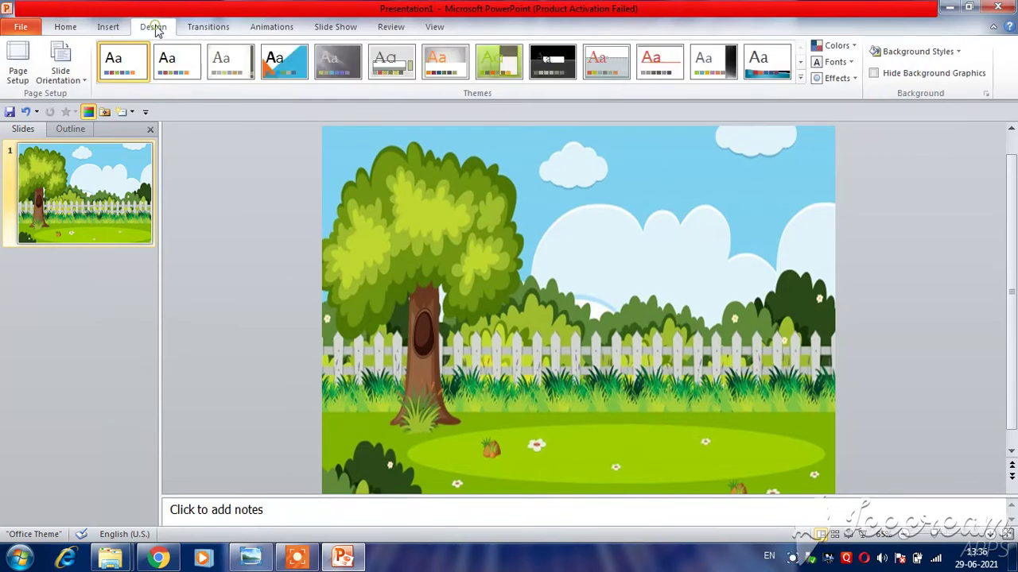
{"action": "left_click", "coordinate": [107, 27]}
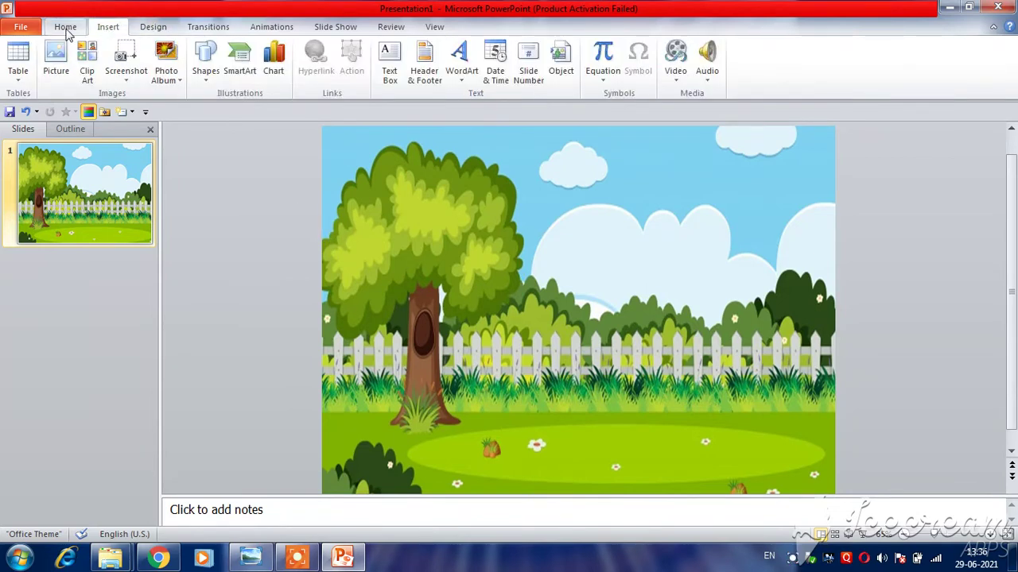
{"action": "left_click", "coordinate": [66, 28]}
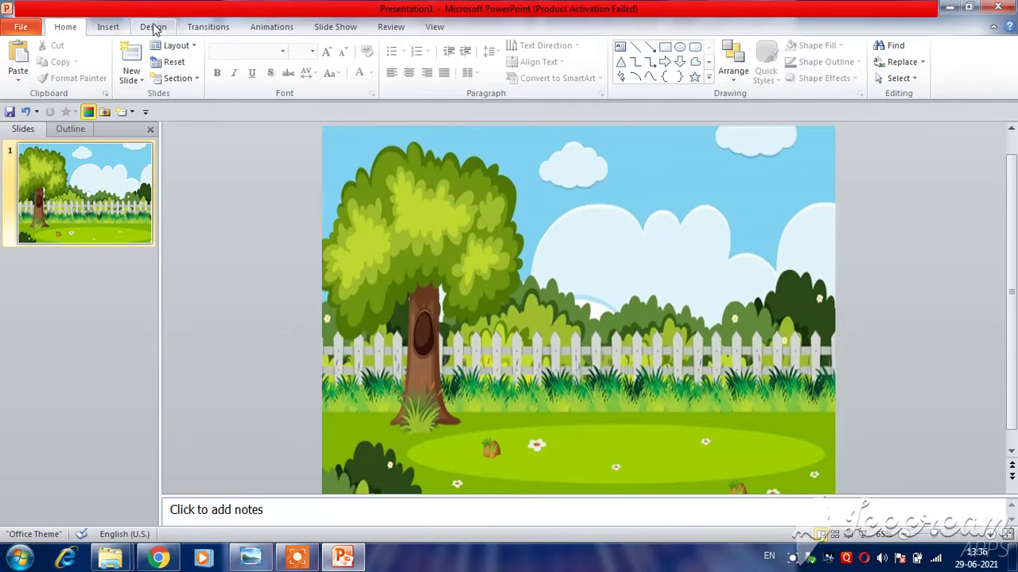
{"action": "left_click", "coordinate": [108, 27]}
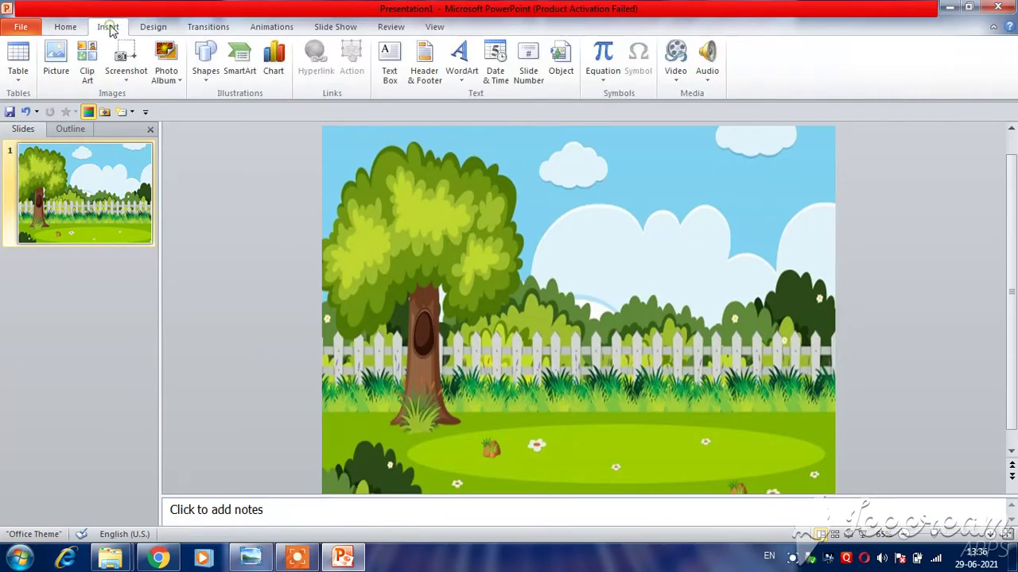
{"action": "left_click", "coordinate": [57, 62]}
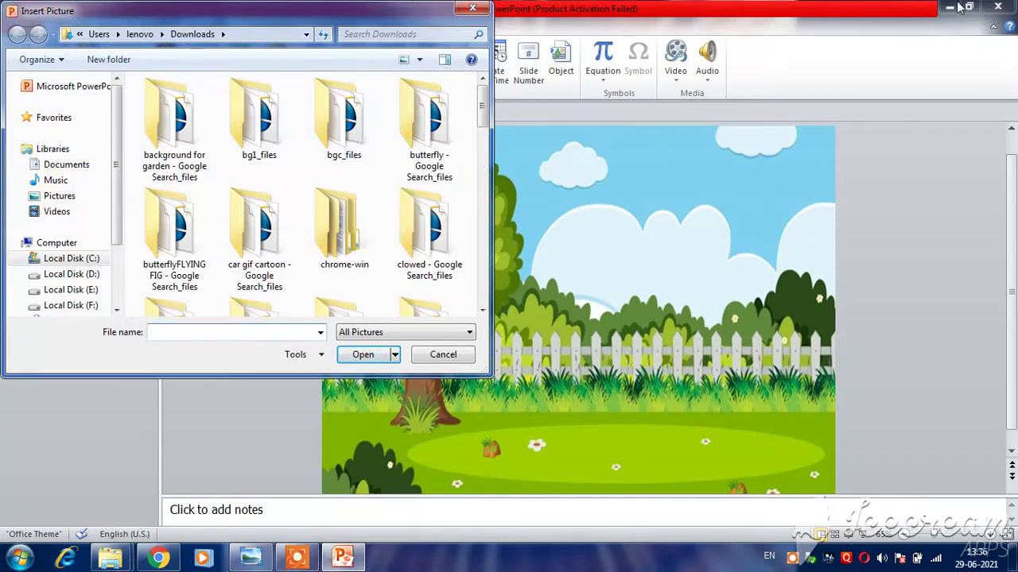
{"action": "left_click", "coordinate": [473, 8]}
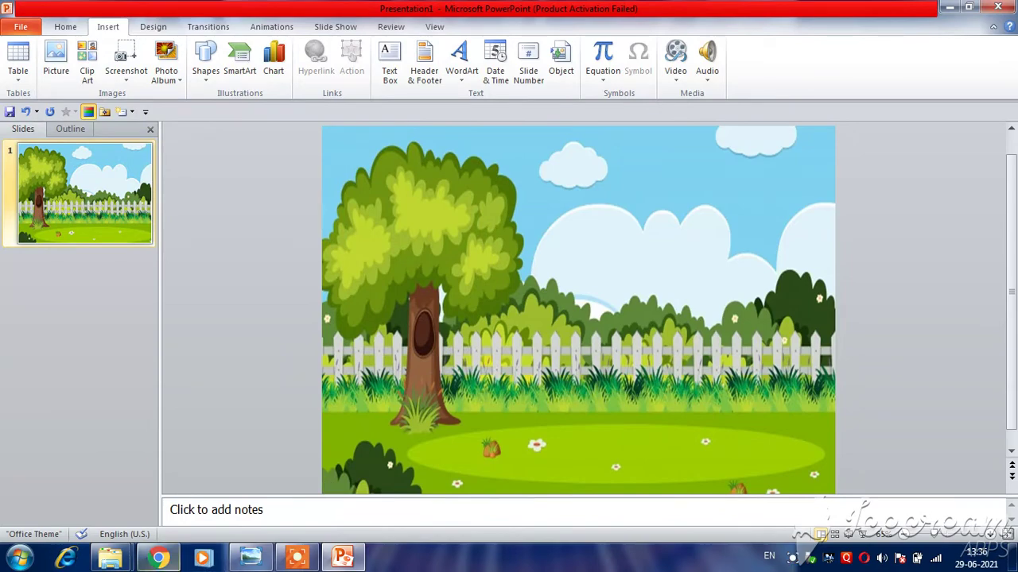
- In the BIRDS GIF results, choose Save image as for the flying blue jay GIF
{"action": "left_click", "coordinate": [159, 559]}
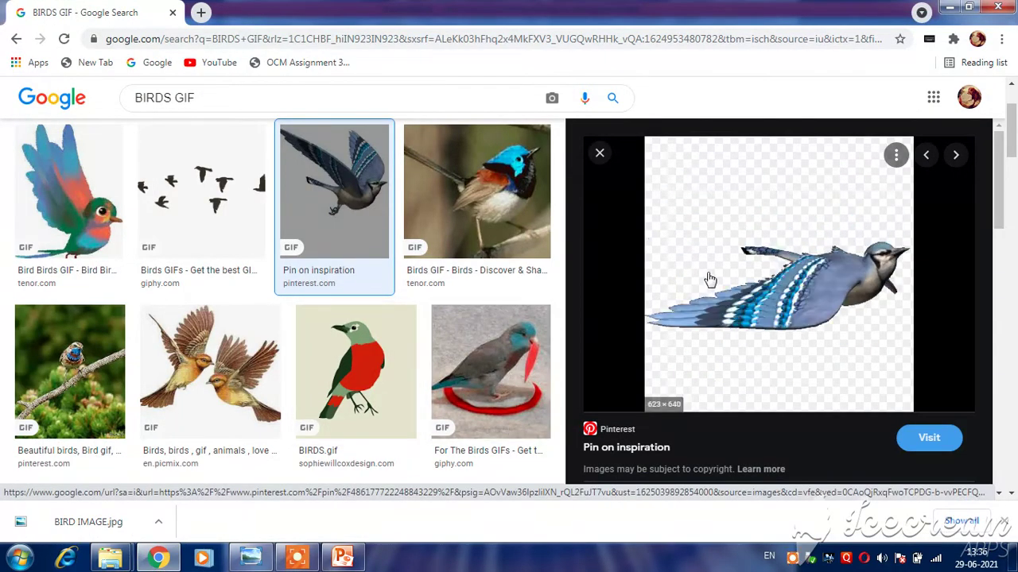
{"action": "right_click", "coordinate": [793, 279]}
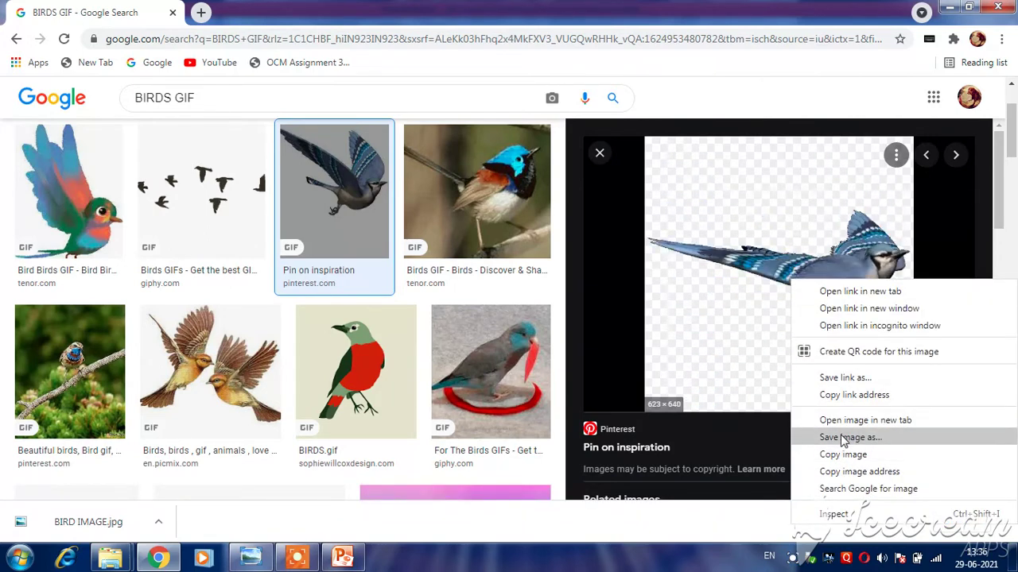
{"action": "left_click", "coordinate": [841, 438]}
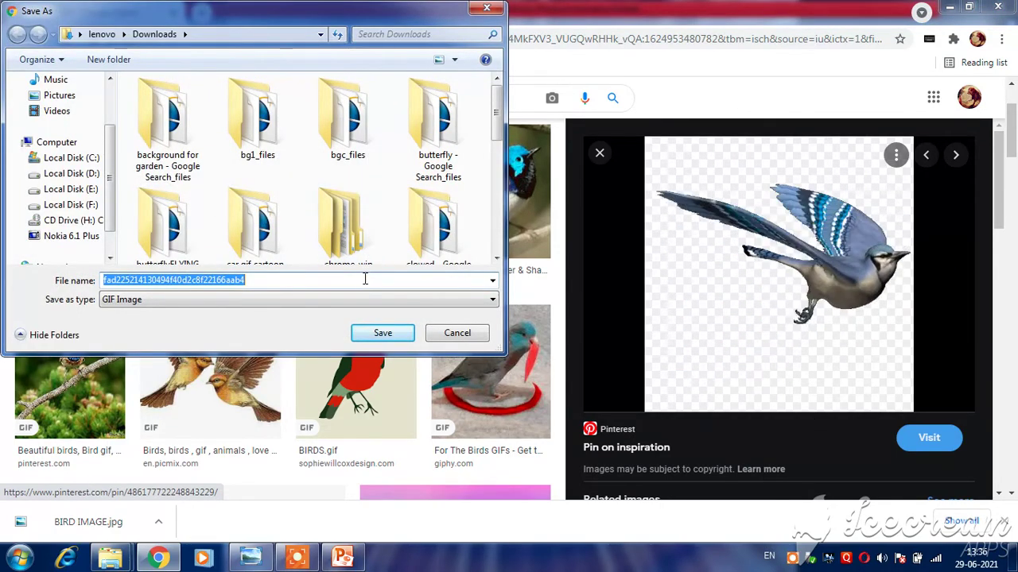
- Save the blue jay GIF into Downloads under the name 333333
{"action": "left_click", "coordinate": [365, 280]}
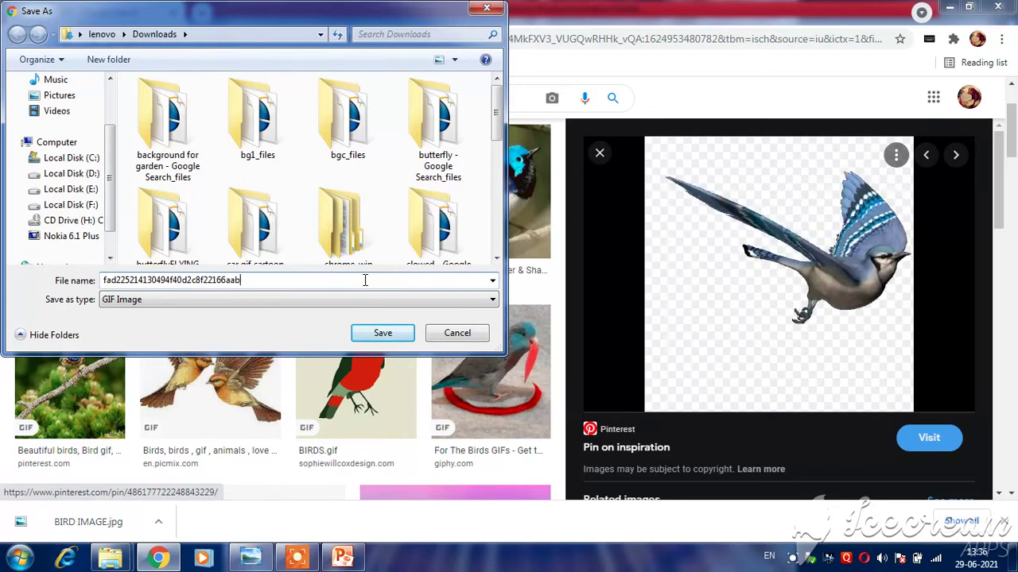
{"action": "key", "text": "BackSpace"}
{"action": "key", "text": "BackSpace"}
{"action": "key", "text": "BackSpace"}
{"action": "key", "text": "BackSpace"}
{"action": "key", "text": "BackSpace"}
{"action": "key", "text": "BackSpace"}
{"action": "key", "text": "BackSpace"}
{"action": "key", "text": "BackSpace"}
{"action": "key", "text": "BackSpace"}
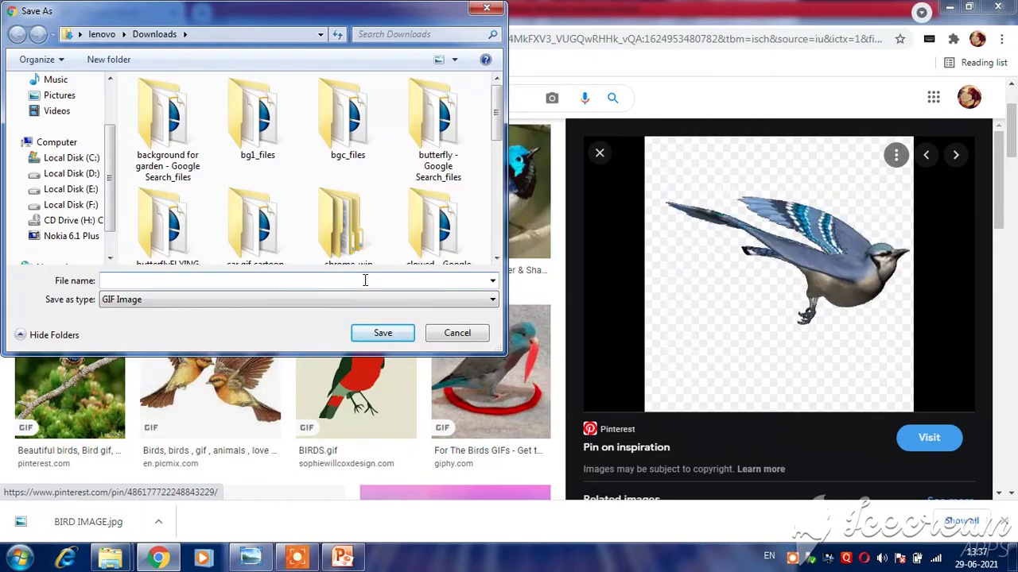
{"action": "type", "text": "333333"}
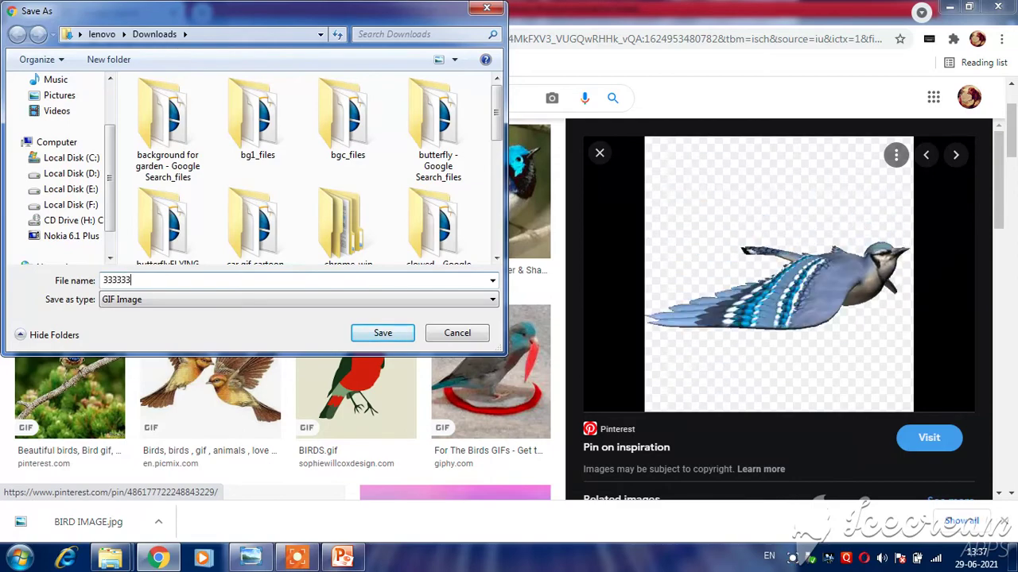
{"action": "left_click", "coordinate": [372, 333]}
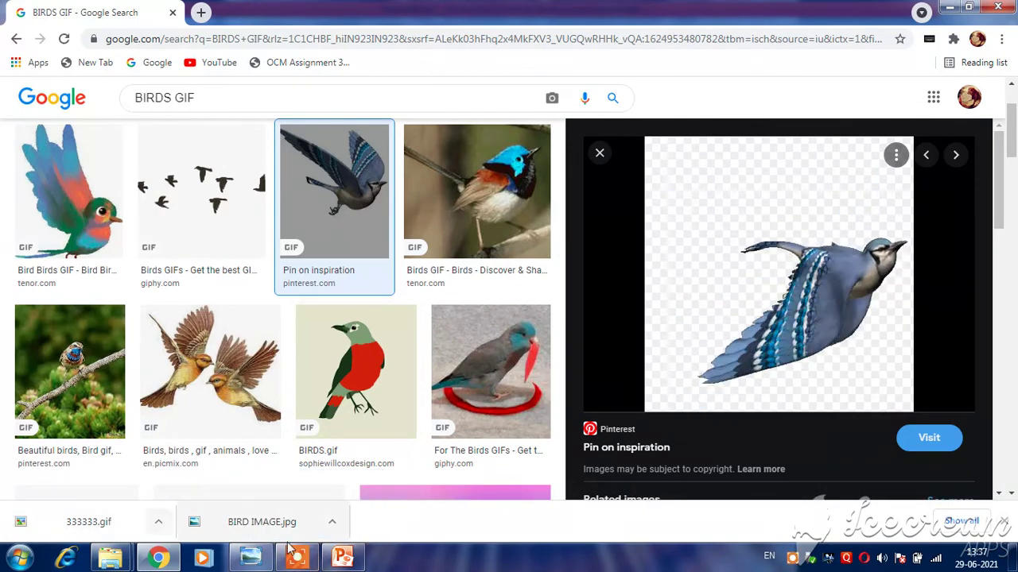
- Switch from Chrome back to the PowerPoint garden slide via the taskbar
{"action": "left_click", "coordinate": [338, 562]}
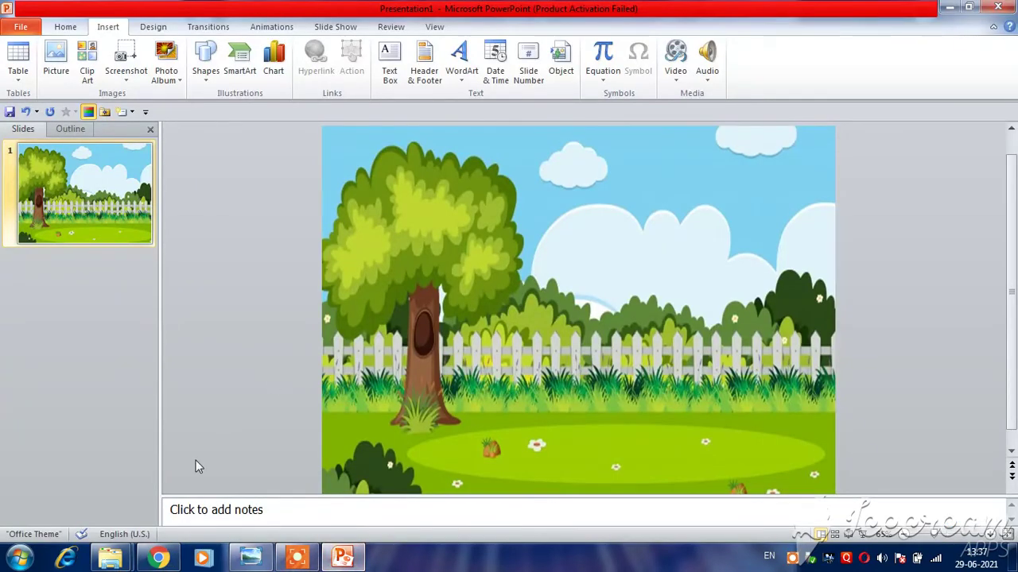
- Insert the 333333 blue jay image from Downloads onto the garden slide
{"action": "left_click", "coordinate": [57, 54]}
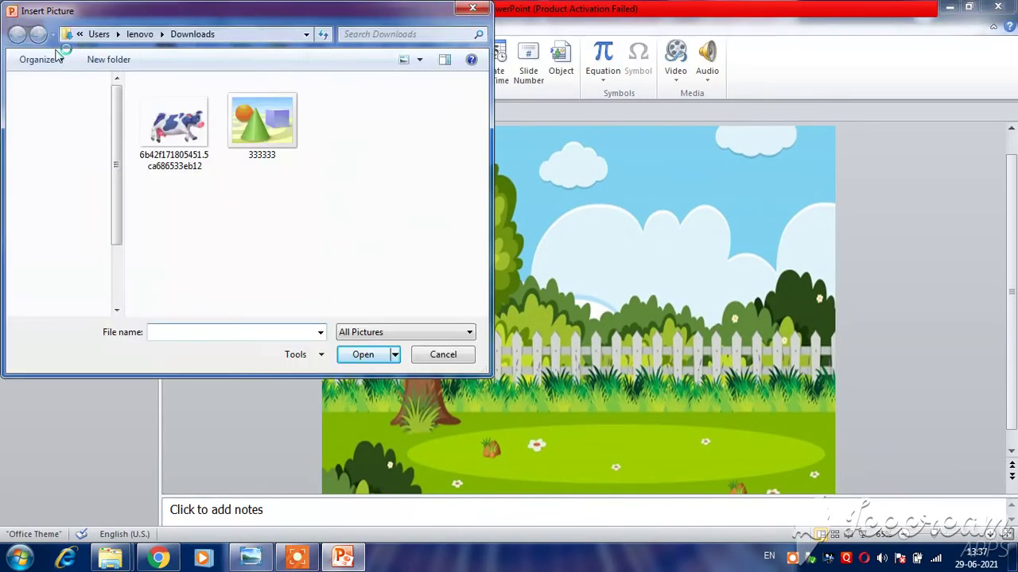
{"action": "left_click", "coordinate": [54, 118]}
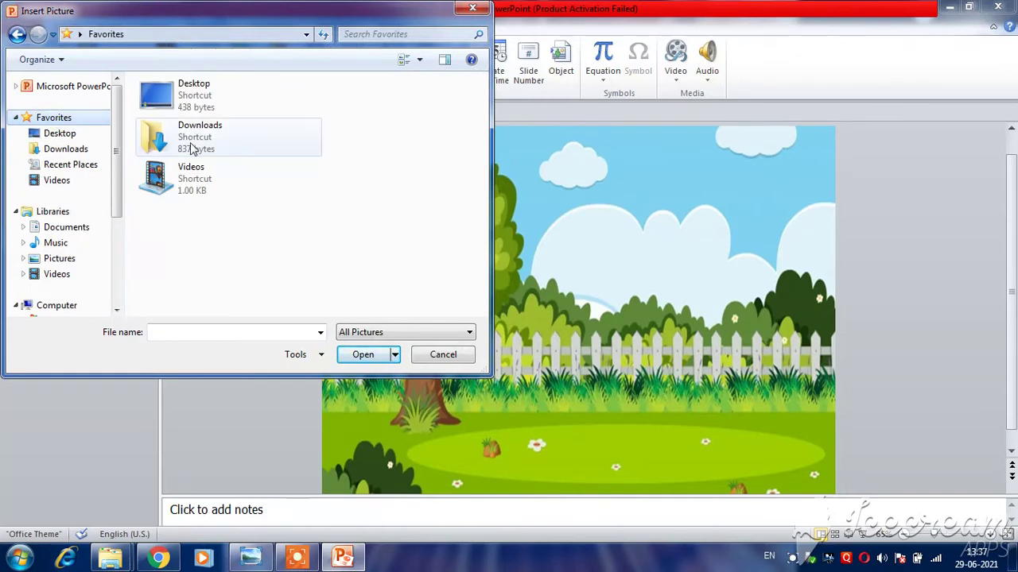
{"action": "left_click", "coordinate": [193, 138]}
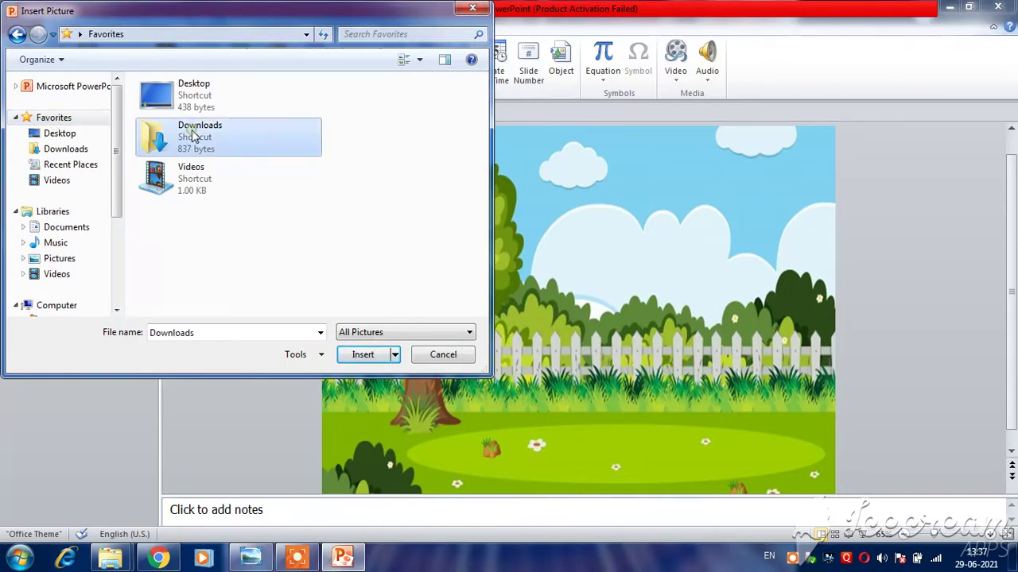
{"action": "double_click", "coordinate": [193, 138]}
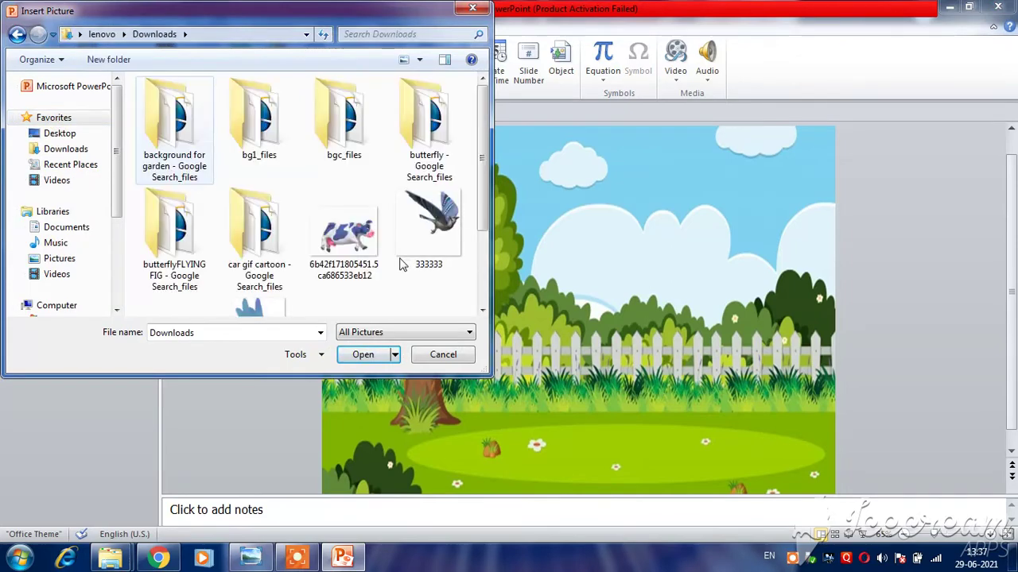
{"action": "left_click", "coordinate": [481, 312]}
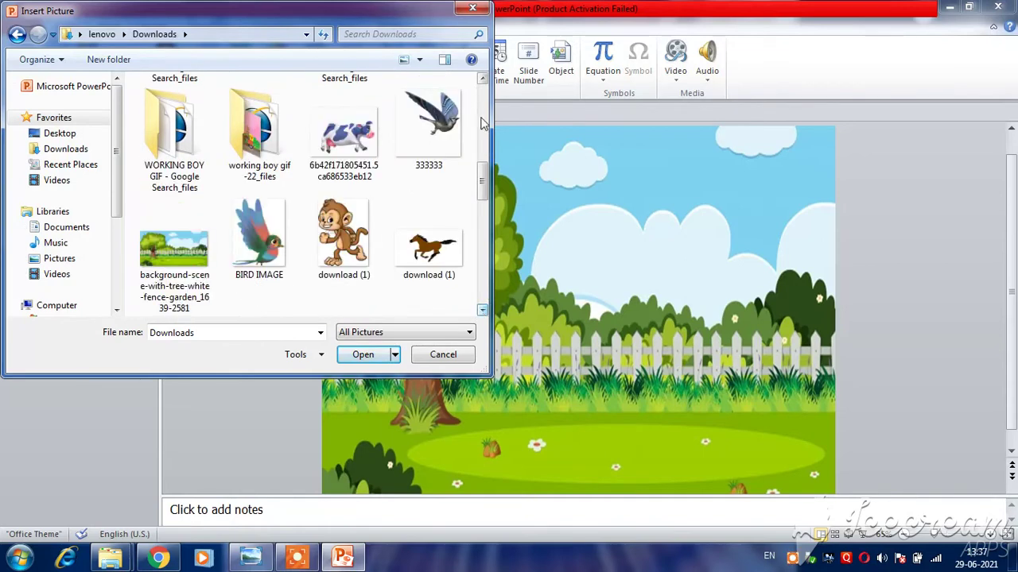
{"action": "double_click", "coordinate": [448, 117]}
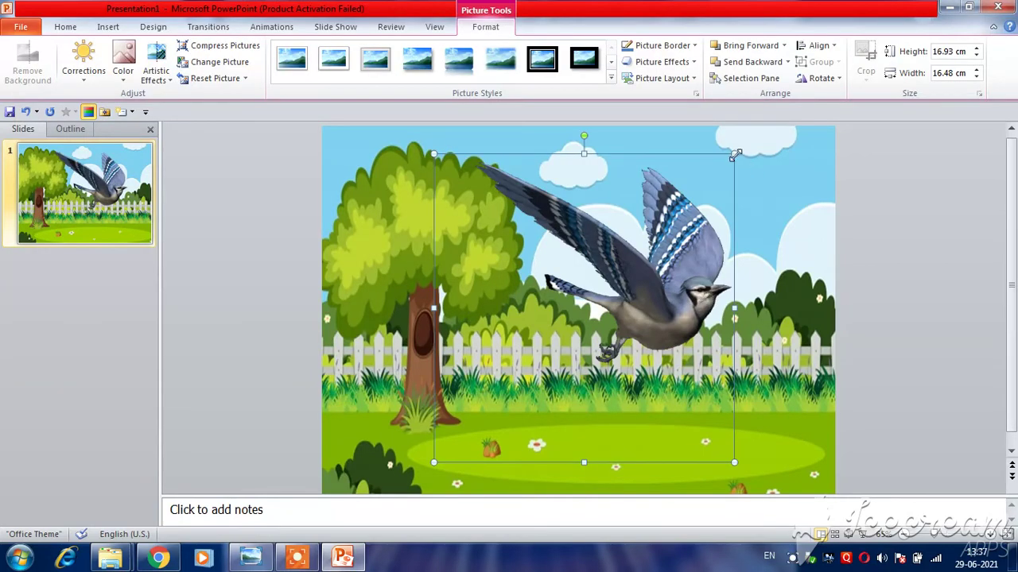
- Resize the bird to 7.81 × 7.6 cm and park it just off the slide's upper-left corner
{"action": "left_click_drag", "start_coordinate": [635, 201], "coordinate": [654, 235]}
{"action": "left_click_drag", "start_coordinate": [545, 288], "coordinate": [444, 253]}
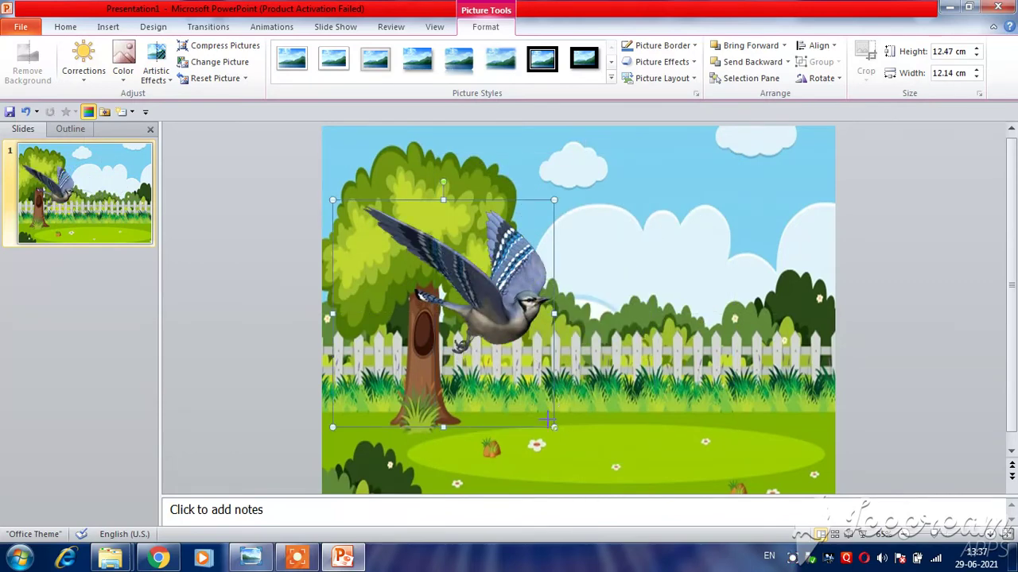
{"action": "left_click_drag", "start_coordinate": [549, 419], "coordinate": [471, 342]}
{"action": "mouse_move", "coordinate": [388, 296]}
{"action": "left_mouse_down"}
{"action": "mouse_move", "coordinate": [306, 214]}
{"action": "mouse_move", "coordinate": [306, 196]}
{"action": "mouse_move", "coordinate": [285, 189]}
{"action": "left_mouse_up"}
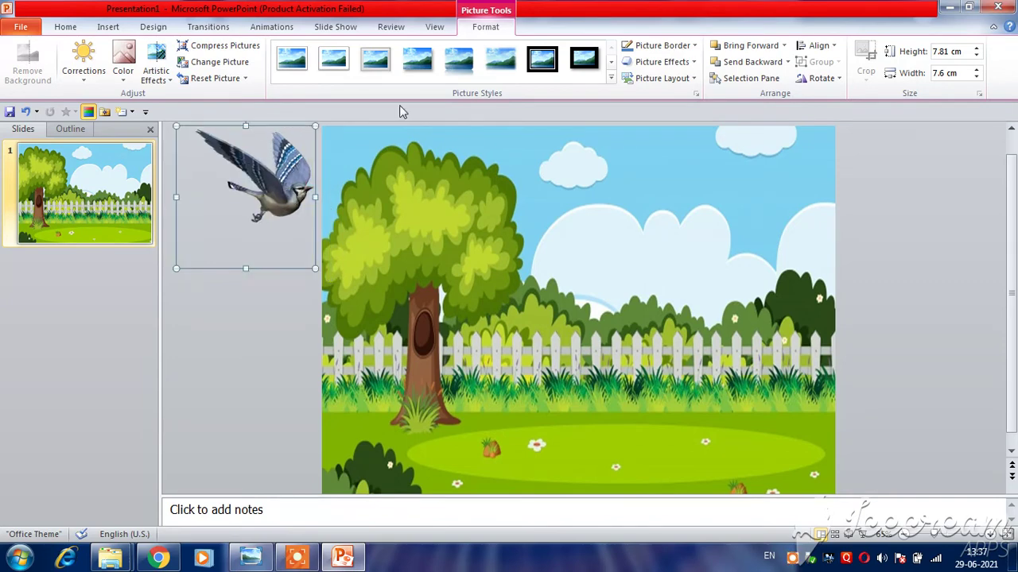
- Apply the Right line motion path from More Motion Paths to the blue jay picture
{"action": "left_click", "coordinate": [278, 28]}
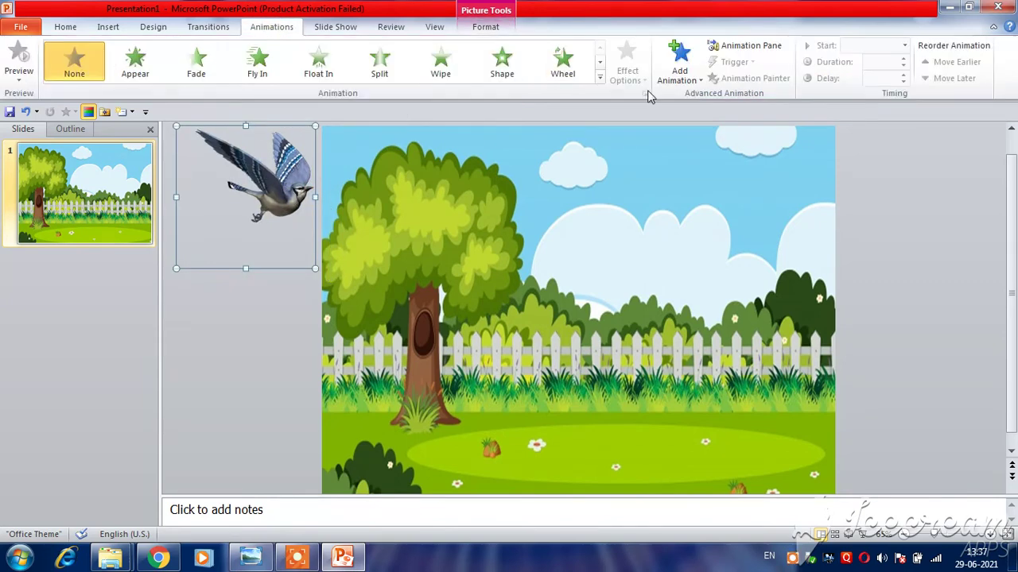
{"action": "left_click", "coordinate": [600, 81]}
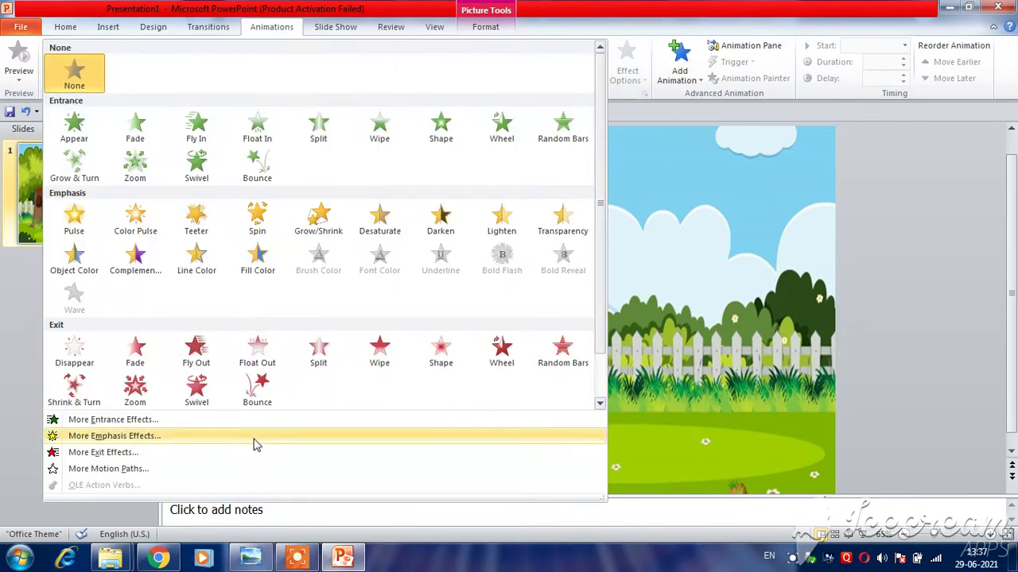
{"action": "left_click", "coordinate": [111, 469]}
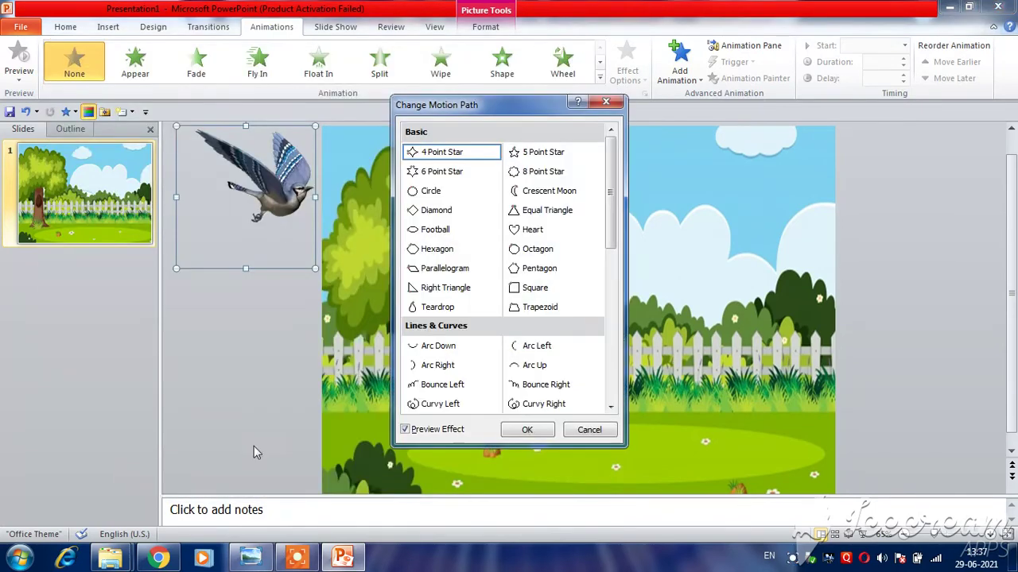
{"action": "left_click", "coordinate": [610, 407]}
{"action": "left_click", "coordinate": [610, 407]}
{"action": "left_click", "coordinate": [610, 407]}
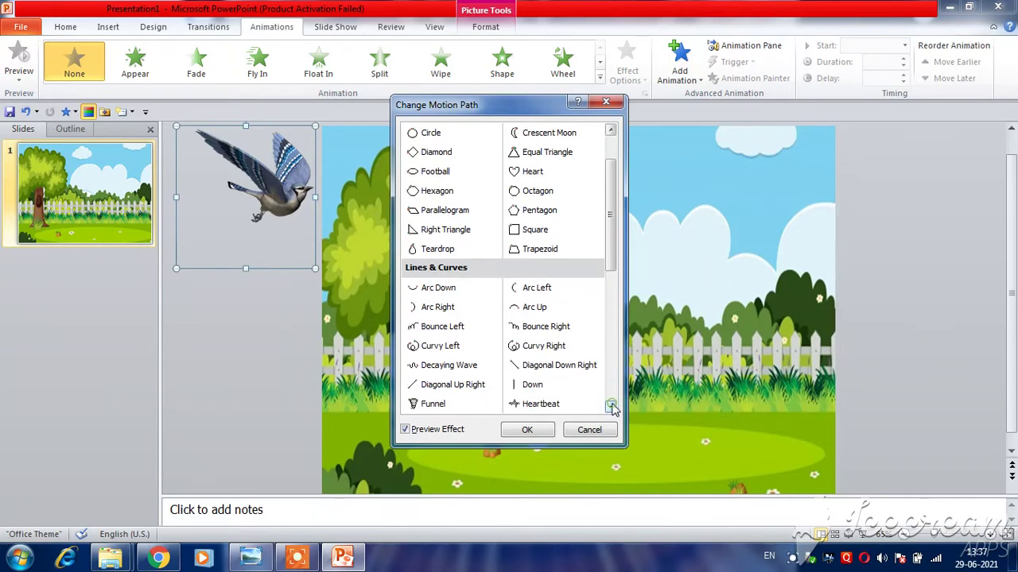
{"action": "left_click", "coordinate": [610, 407]}
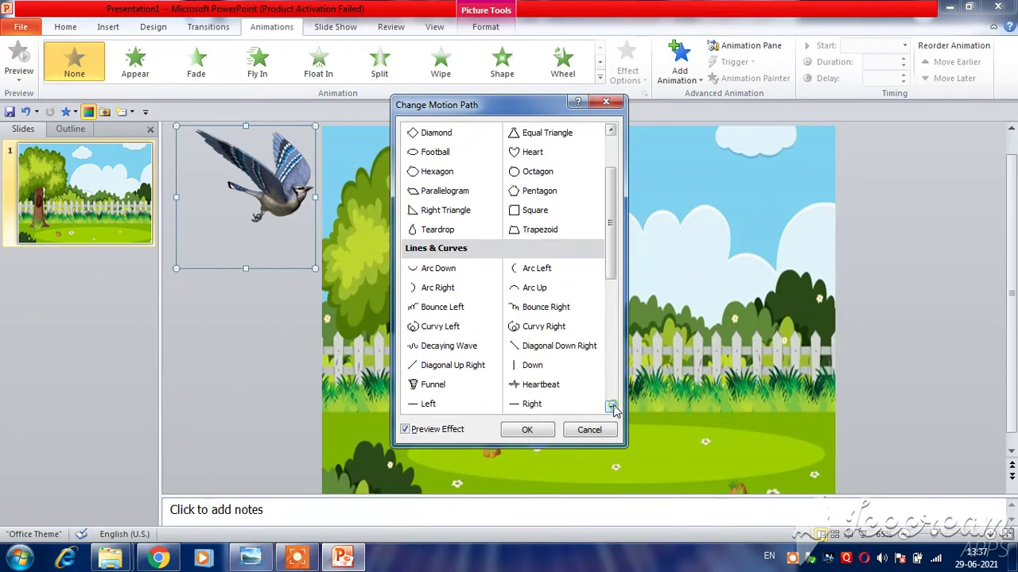
{"action": "left_click", "coordinate": [532, 406]}
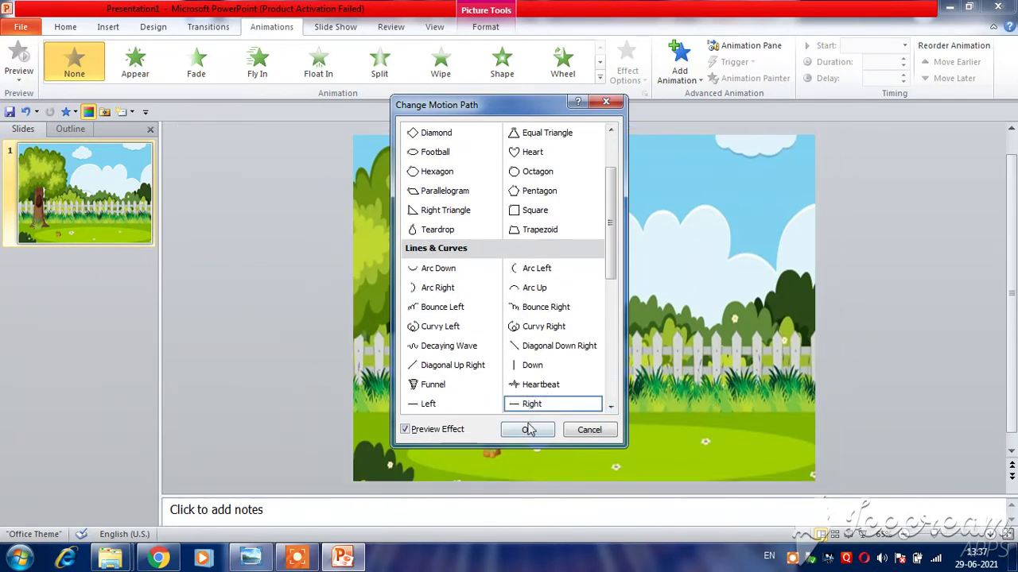
{"action": "left_click", "coordinate": [528, 430]}
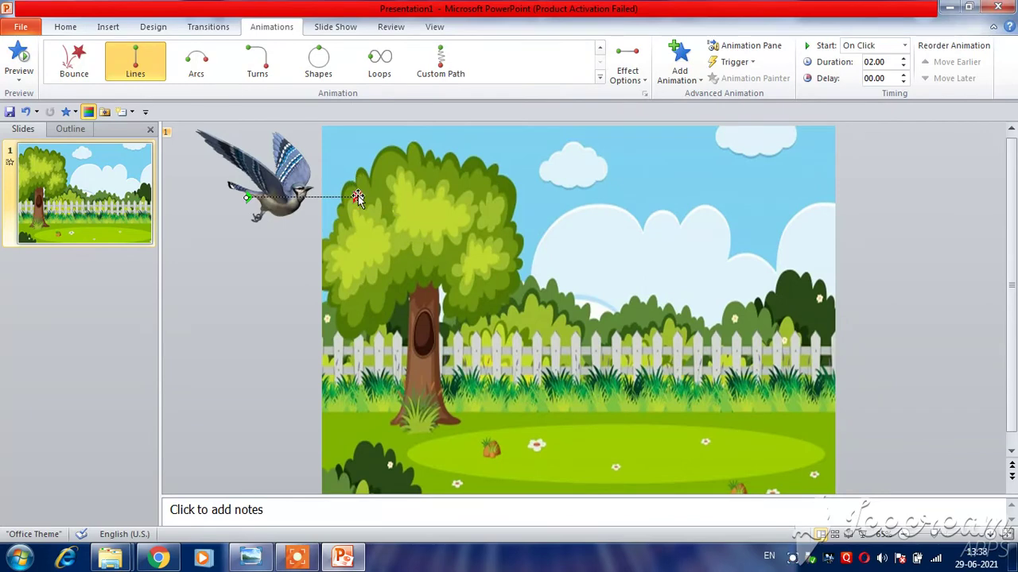
- Drag the Right motion path's end past the slide's right edge, keeping its start on the bird
{"action": "left_click_drag", "start_coordinate": [359, 197], "coordinate": [674, 248]}
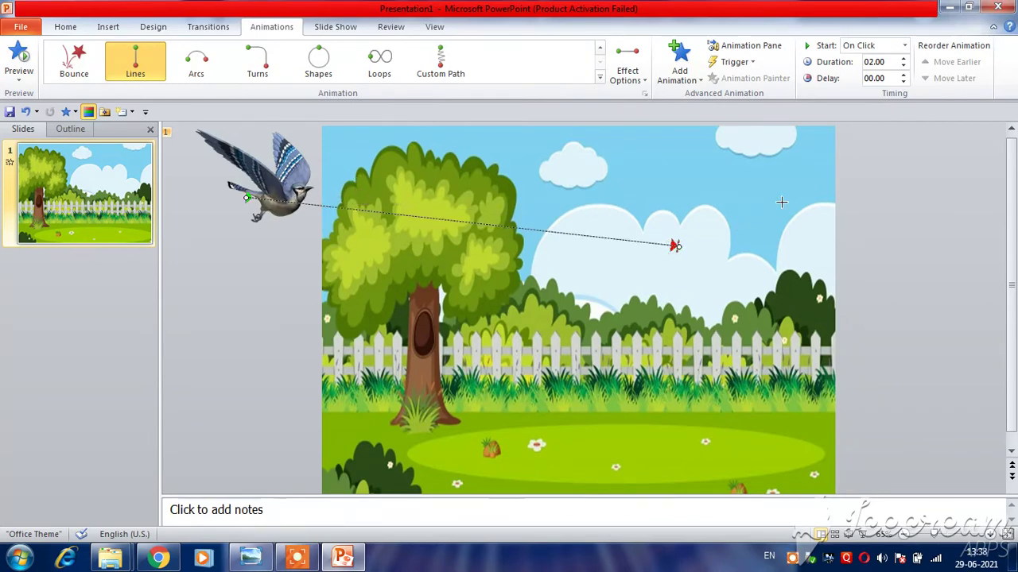
{"action": "left_click_drag", "start_coordinate": [941, 192], "coordinate": [959, 191]}
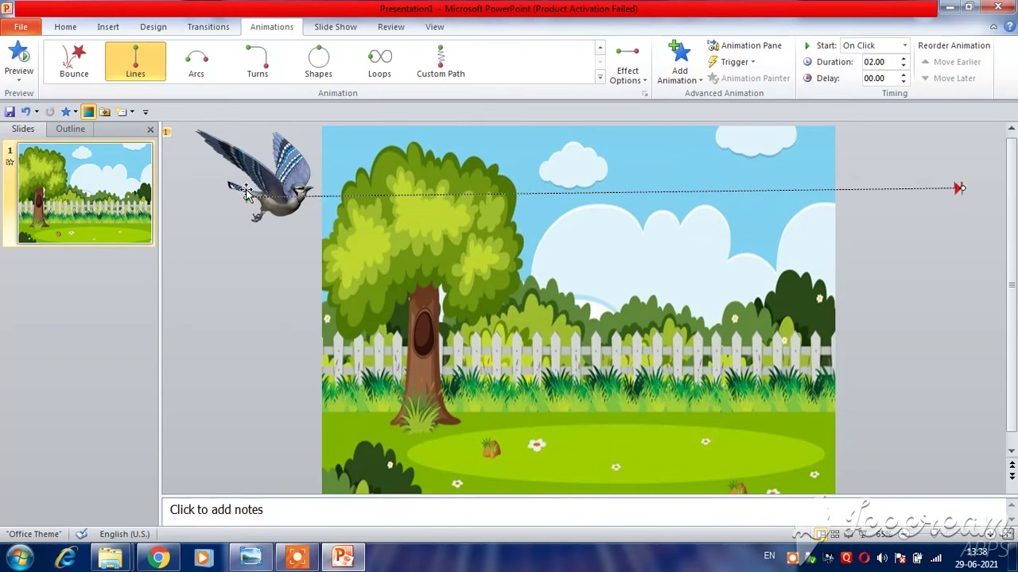
{"action": "left_click_drag", "start_coordinate": [248, 190], "coordinate": [250, 191]}
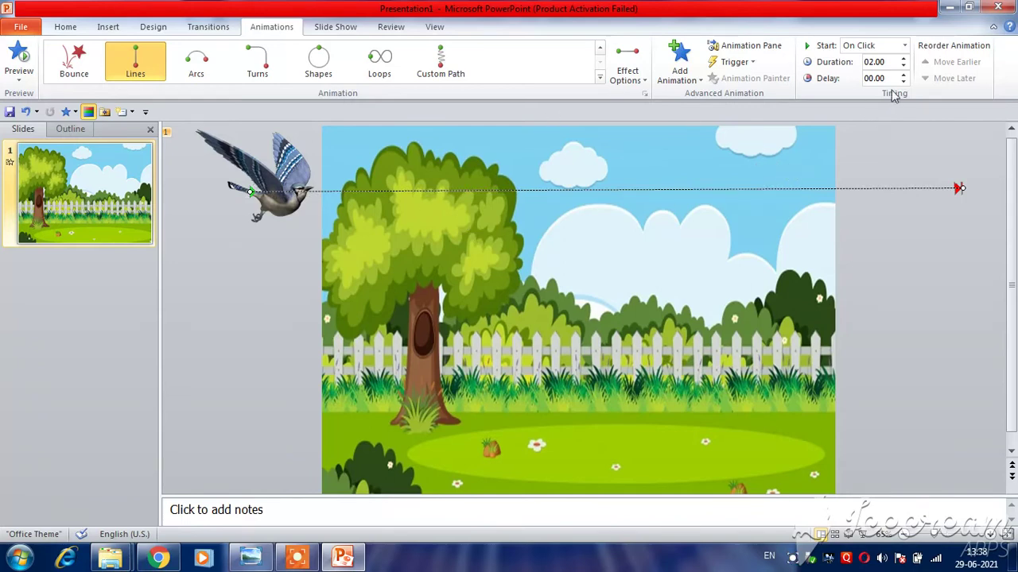
- Set the bird's animation to start With Previous with a 10.25-second duration, and show the Animation Pane
{"action": "left_click", "coordinate": [905, 46]}
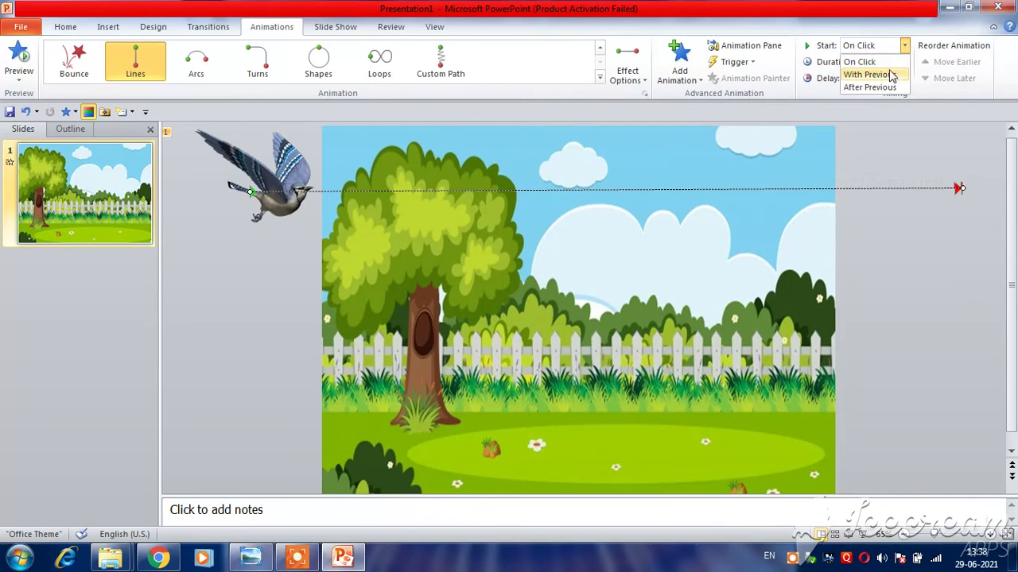
{"action": "left_click", "coordinate": [891, 75]}
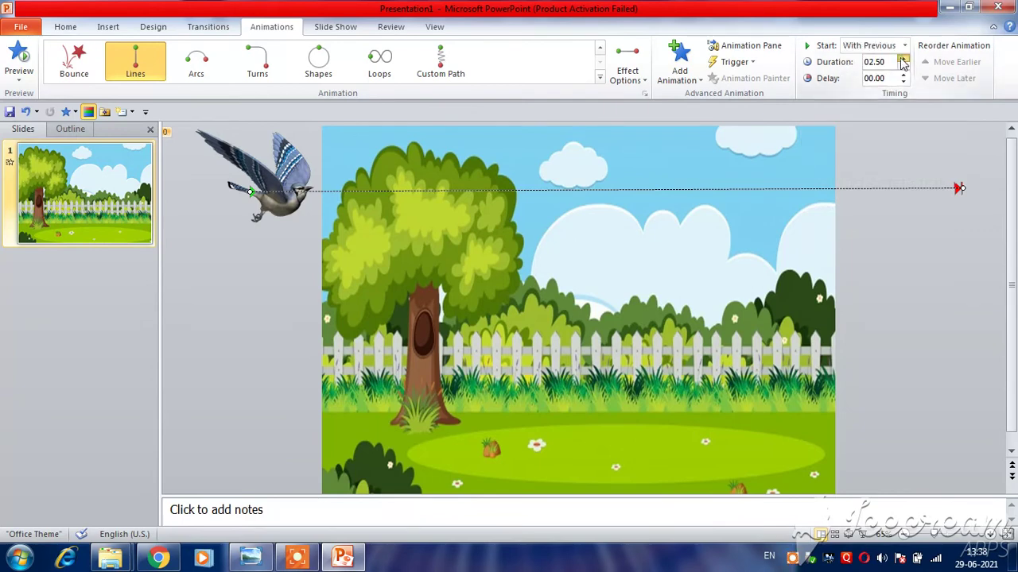
{"action": "left_click", "coordinate": [902, 59]}
{"action": "left_click", "coordinate": [903, 59]}
{"action": "left_click", "coordinate": [903, 59]}
{"action": "left_click", "coordinate": [903, 59]}
{"action": "left_click", "coordinate": [751, 46]}
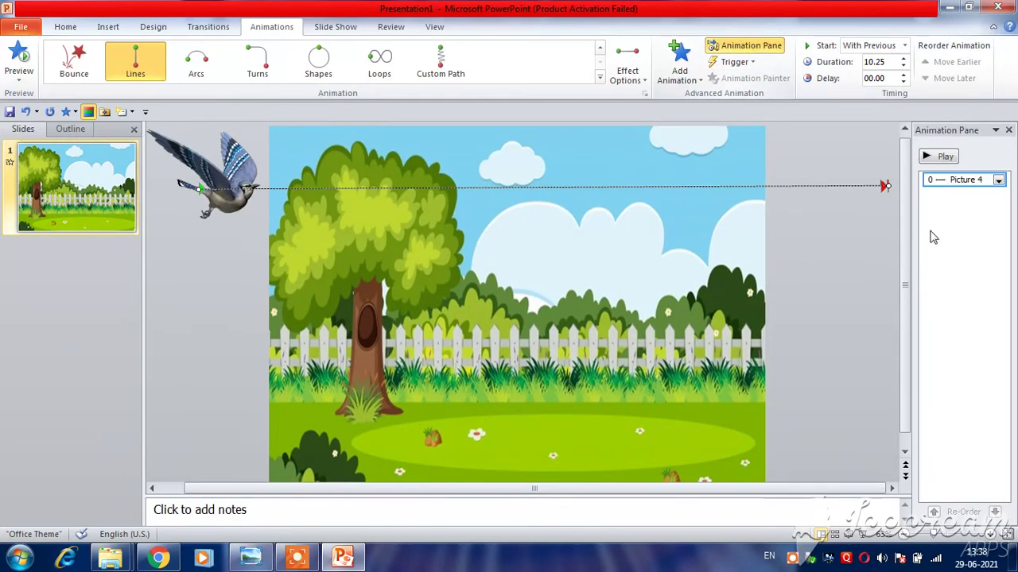
- Preview the flight, then set Smooth start and Smooth end to 0 sec in Picture 4's Right path Effect Options
{"action": "left_click", "coordinate": [928, 159]}
{"action": "left_click", "coordinate": [998, 181]}
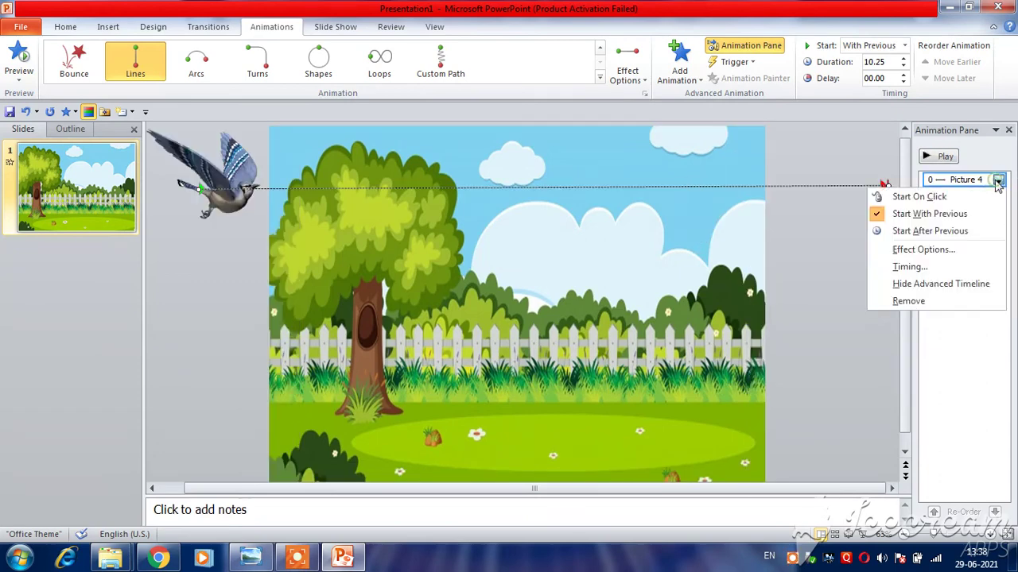
{"action": "left_click", "coordinate": [911, 250]}
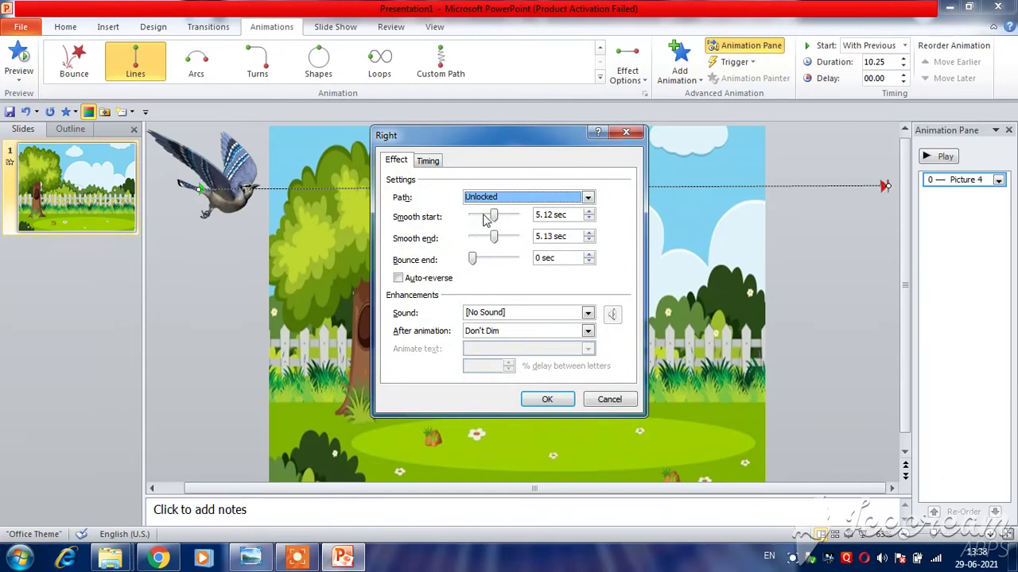
{"action": "left_click_drag", "start_coordinate": [495, 218], "coordinate": [467, 241]}
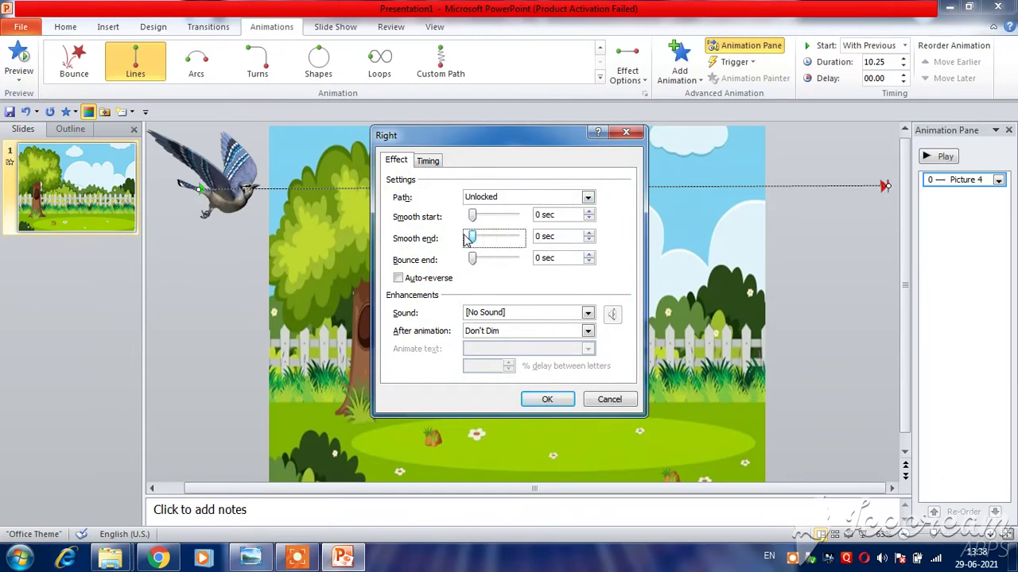
{"action": "left_click", "coordinate": [537, 399]}
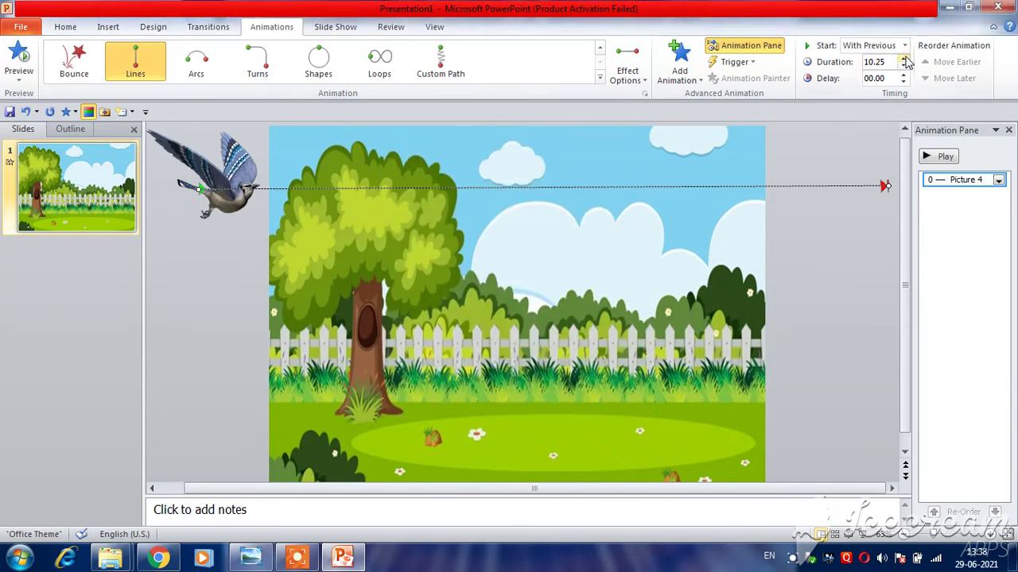
- Raise the bird's flight duration to 11.75 seconds and play the preview
{"action": "left_click", "coordinate": [902, 59]}
{"action": "left_click", "coordinate": [903, 60]}
{"action": "left_click", "coordinate": [925, 158]}
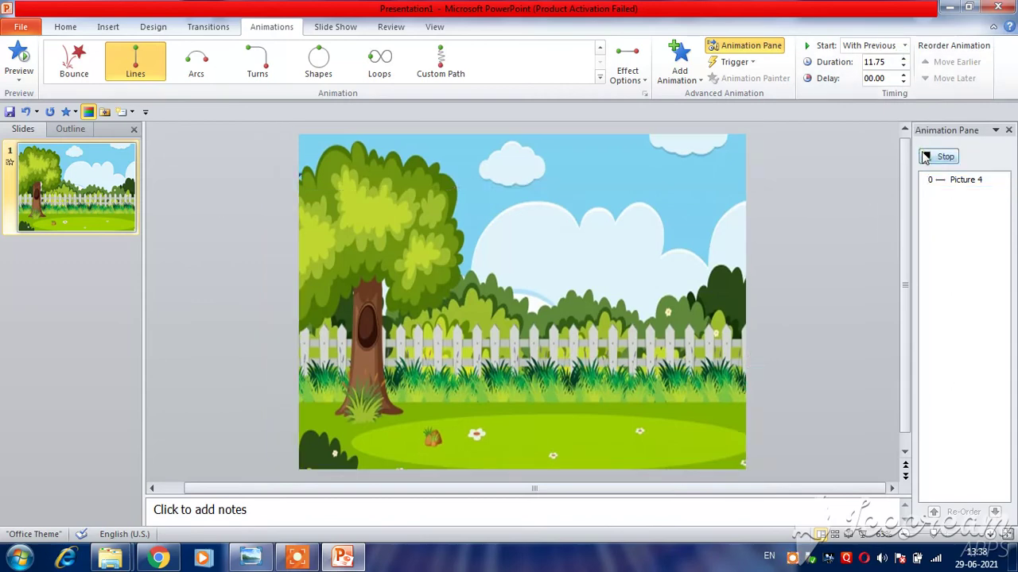